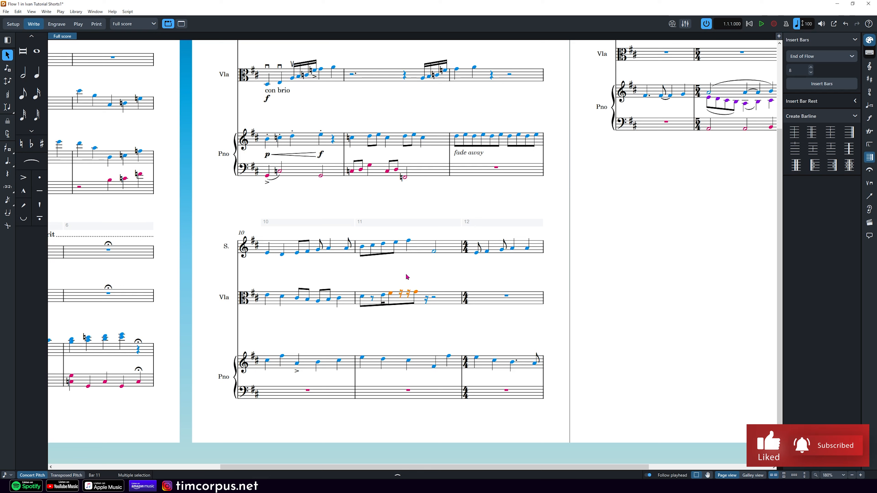
# Step: With Insert mode on, try eighths and sixteenths on viola bar 11, then restore quarter notes
pyautogui.press('5')
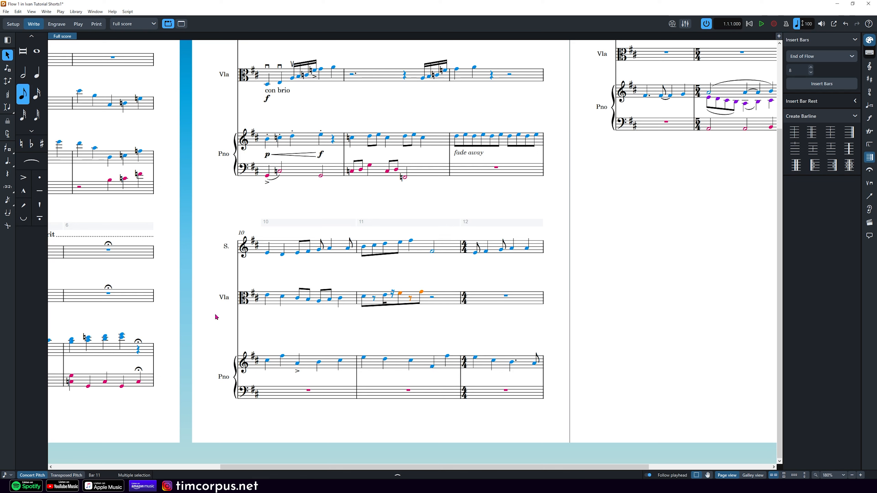
pyautogui.click(6, 476)
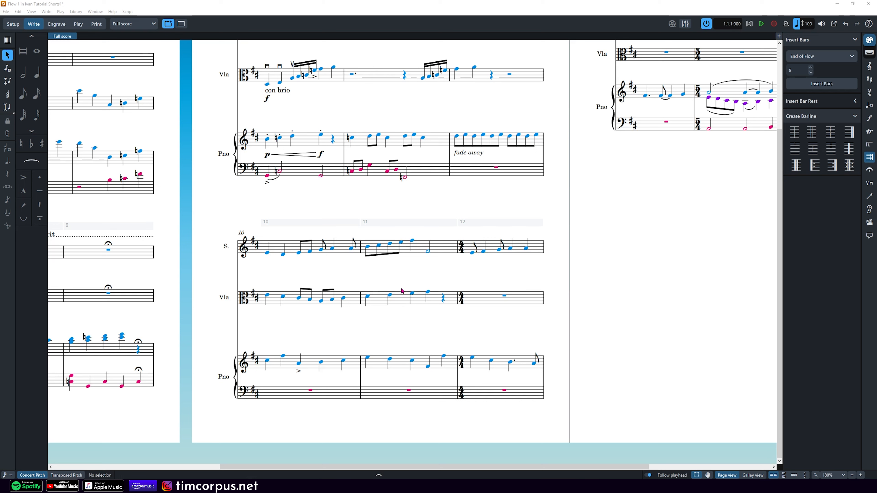
pyautogui.click(399, 299)
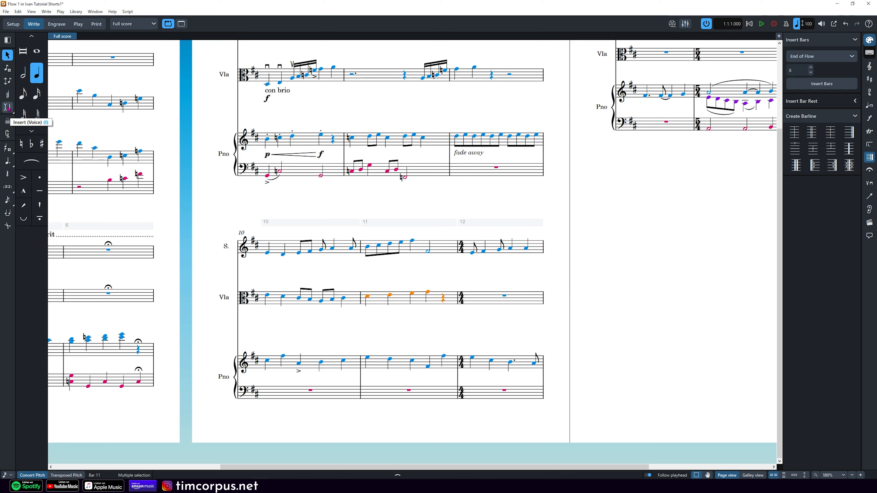
pyautogui.click(8, 109)
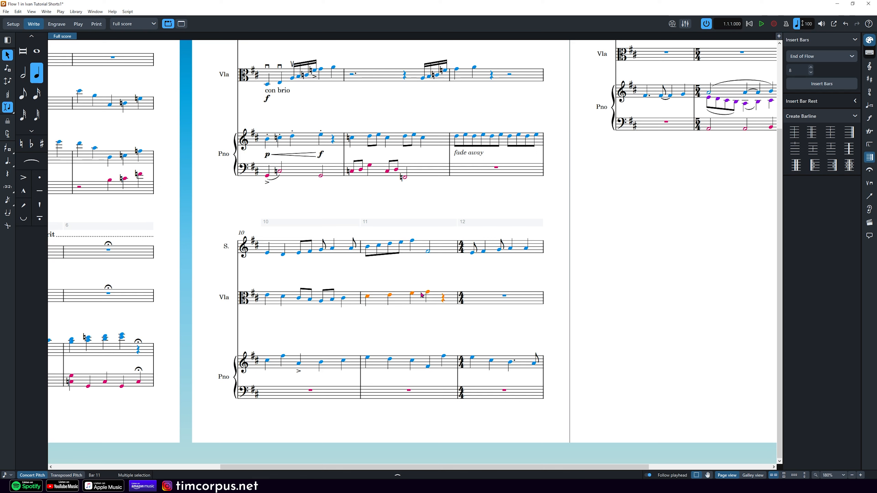
pyautogui.click(26, 98)
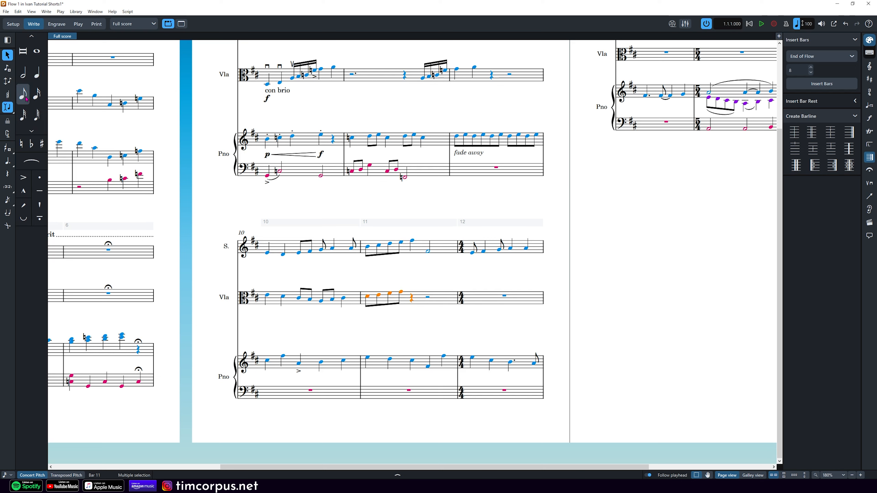
pyautogui.click(38, 95)
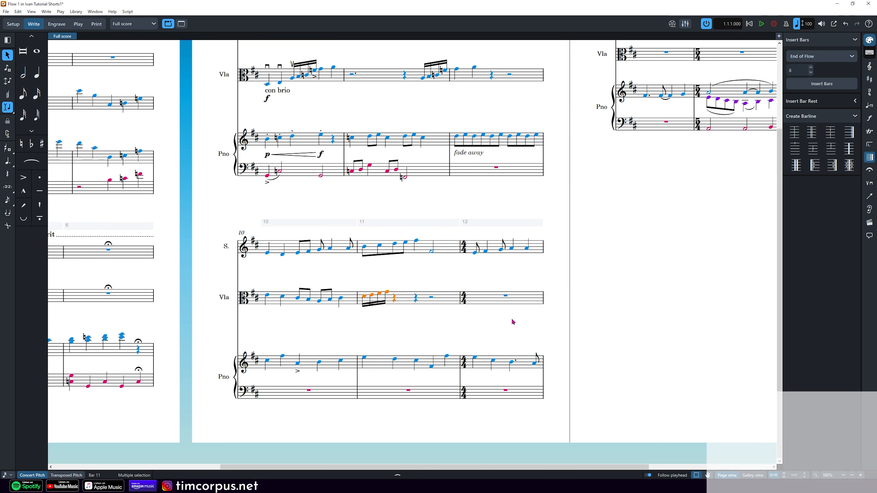
pyautogui.click(38, 76)
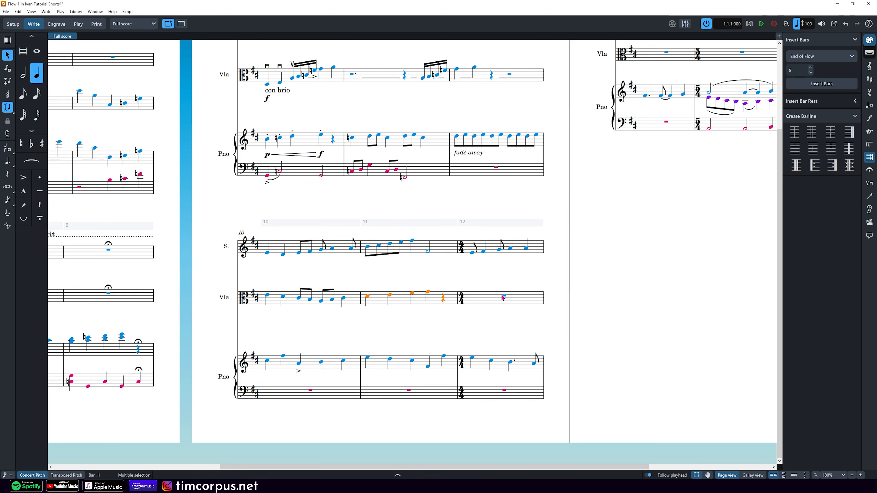
pyautogui.press('Right')
# Step: With Insert off, enter four sixteenth notes descending to B3 at the start of viola bar 12
pyautogui.click(12, 111)
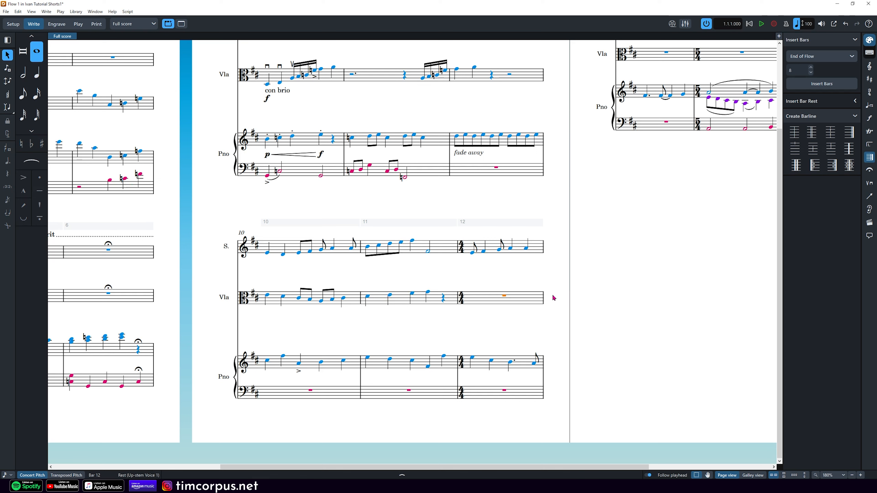
pyautogui.doubleClick(477, 301)
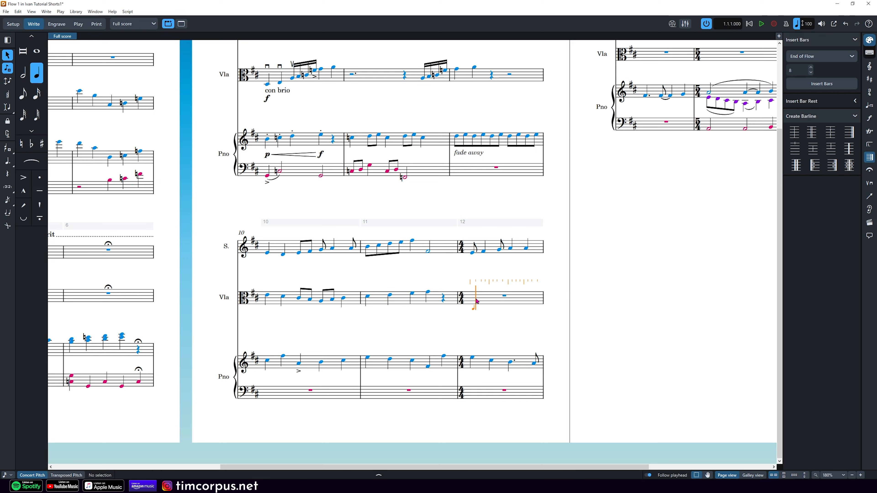
pyautogui.press('Left')
pyautogui.click(36, 98)
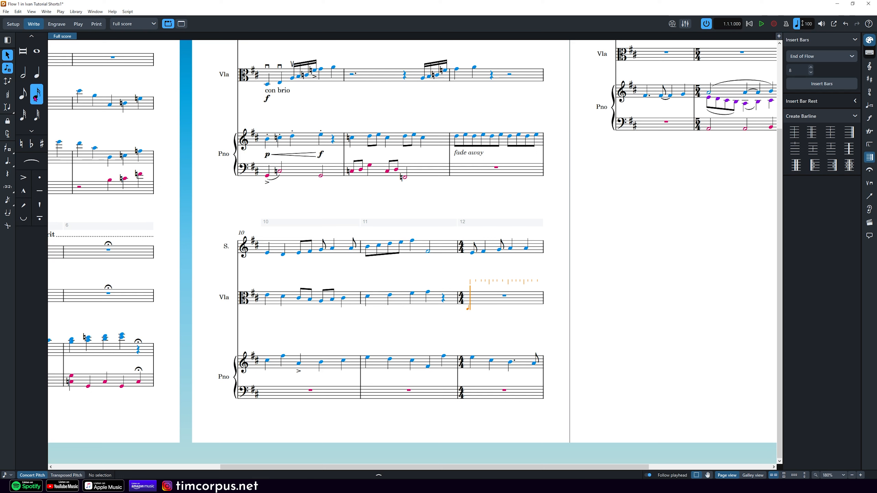
pyautogui.click(478, 302)
pyautogui.click(477, 302)
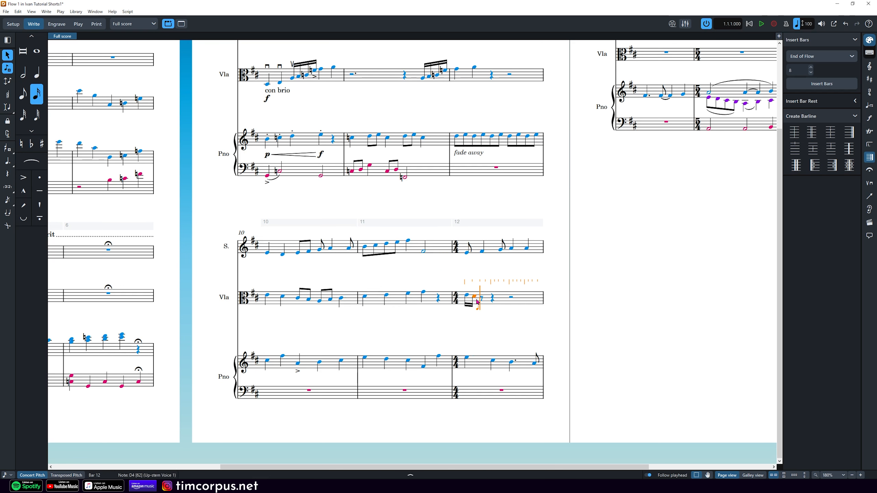
pyautogui.press('c')
pyautogui.press('b')
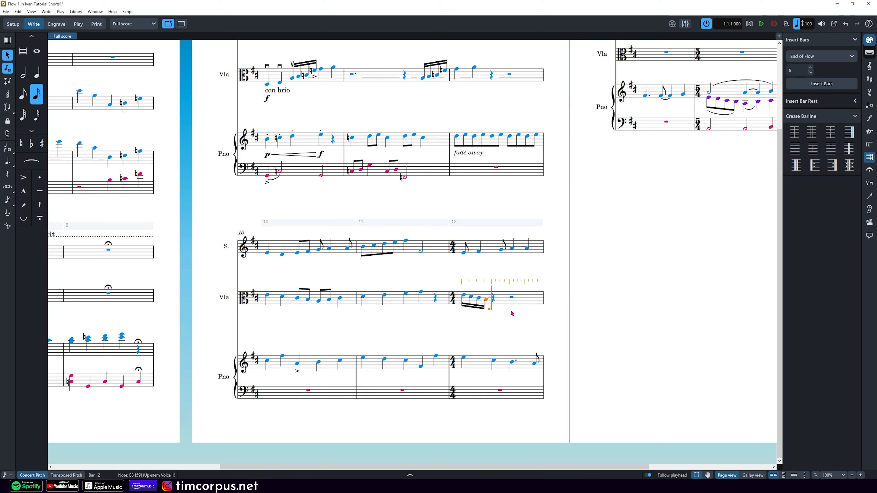
pyautogui.press('Escape')
pyautogui.click(394, 300)
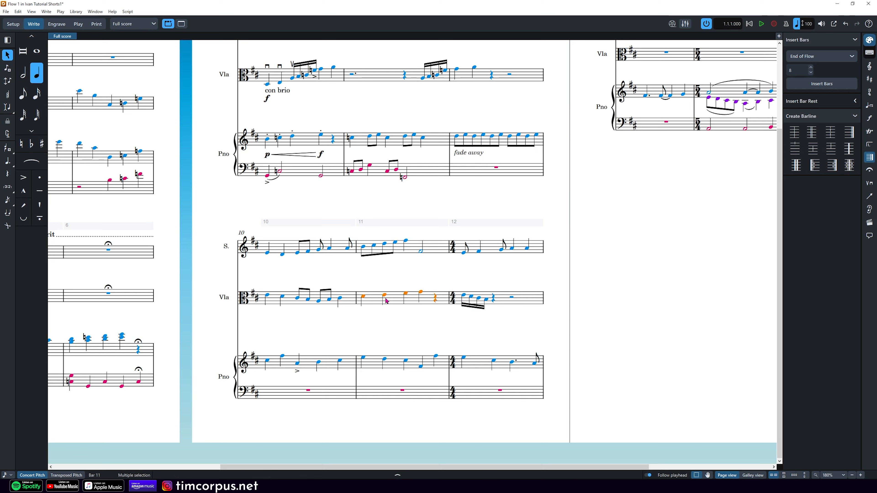
pyautogui.click(10, 109)
pyautogui.press('5')
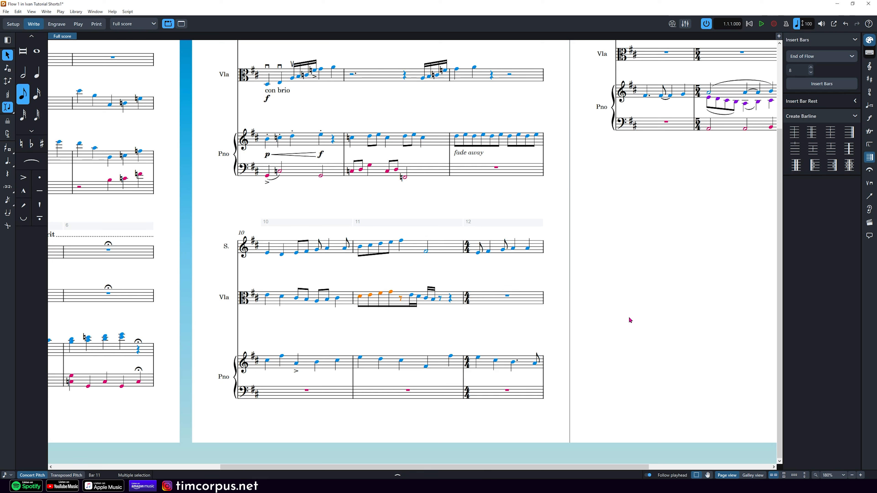
pyautogui.press('6')
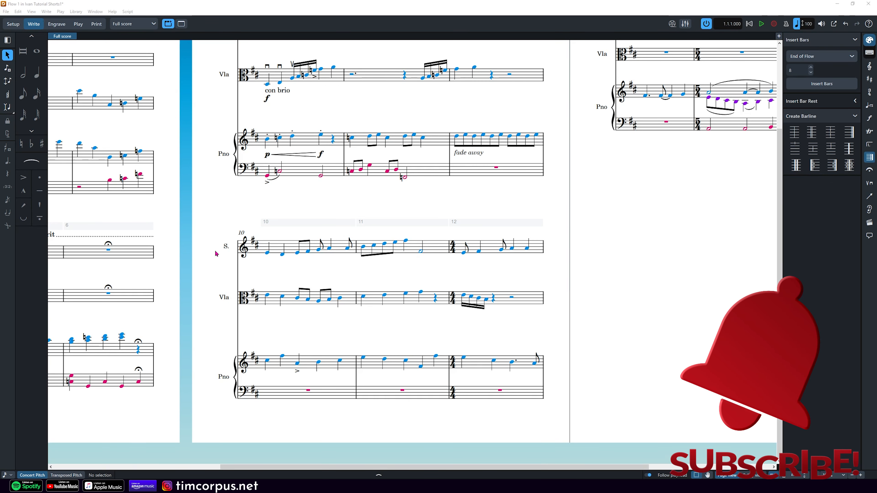
# Step: Enter the lyrics 'Hi my name is' under the soprano's notes from bar 10
pyautogui.click(266, 255)
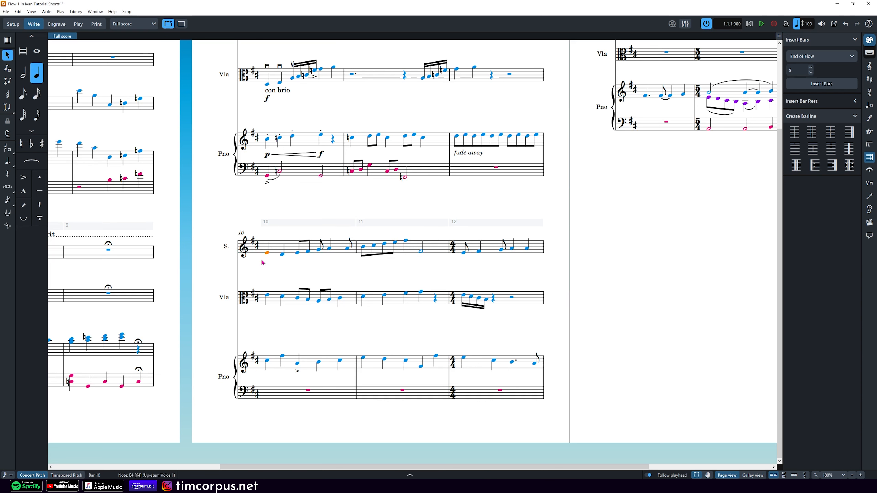
pyautogui.hotkey('shift', 'l')
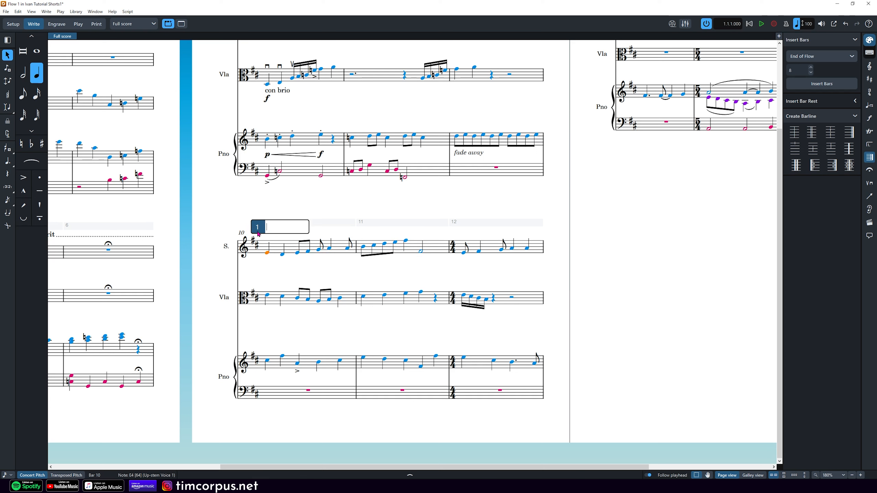
pyautogui.write('Hi')
pyautogui.press('space')
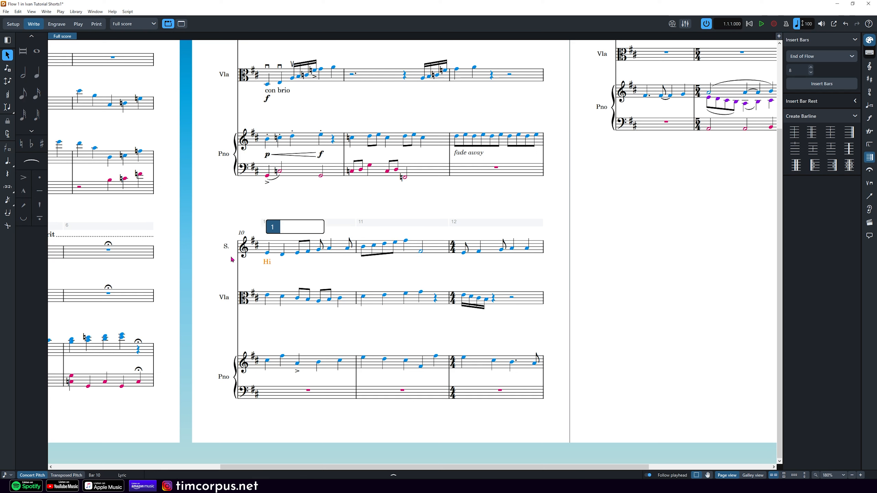
pyautogui.write('my')
pyautogui.press('space')
pyautogui.write('name')
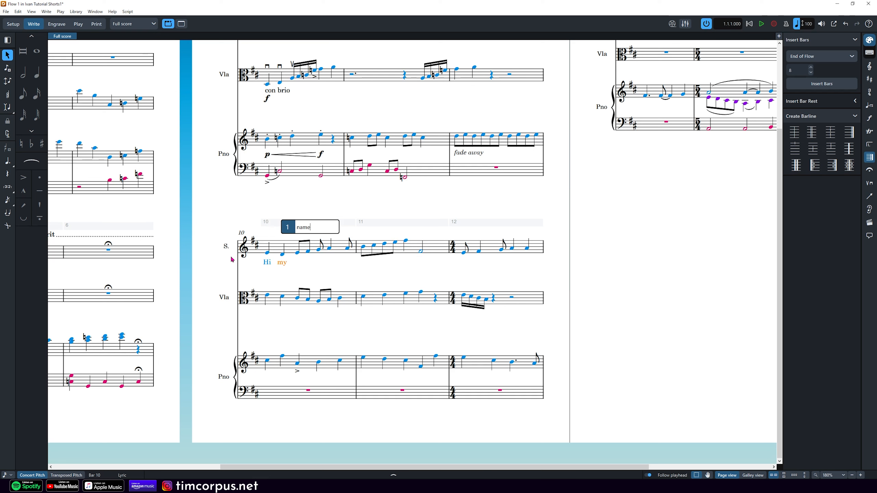
pyautogui.press('space')
pyautogui.write('is')
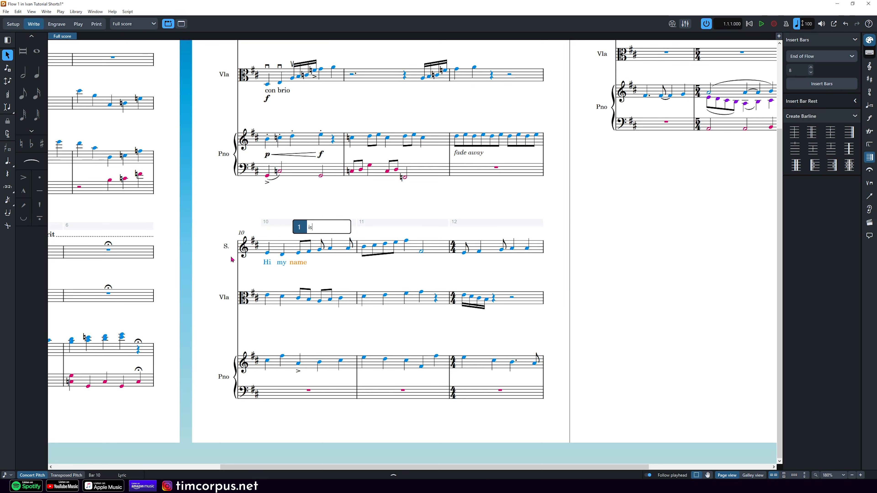
pyautogui.press('space')
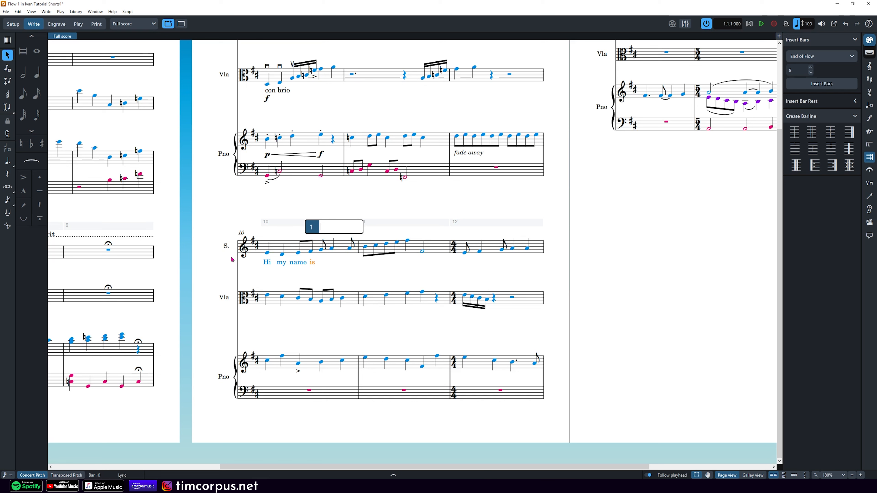
# Step: Add the hyphenated syllables 'Ma-rie.' on the next soprano notes
pyautogui.write('Ma')
pyautogui.press('space')
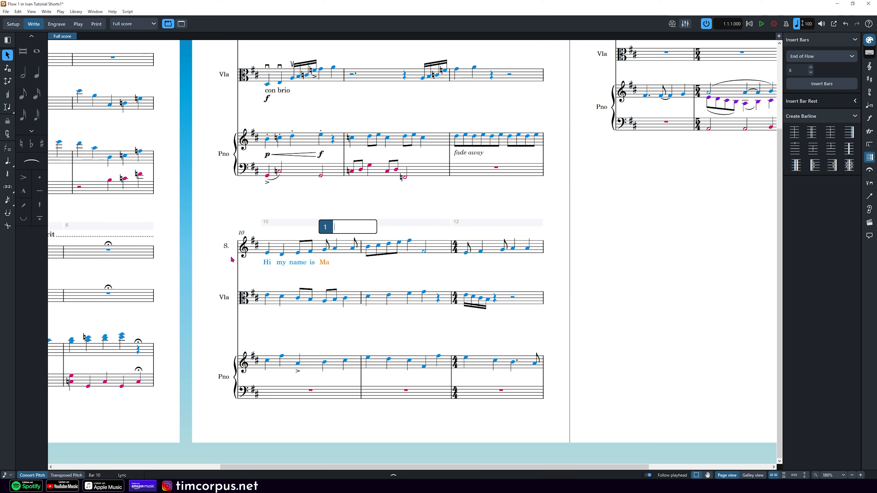
pyautogui.write('rie')
pyautogui.press('space')
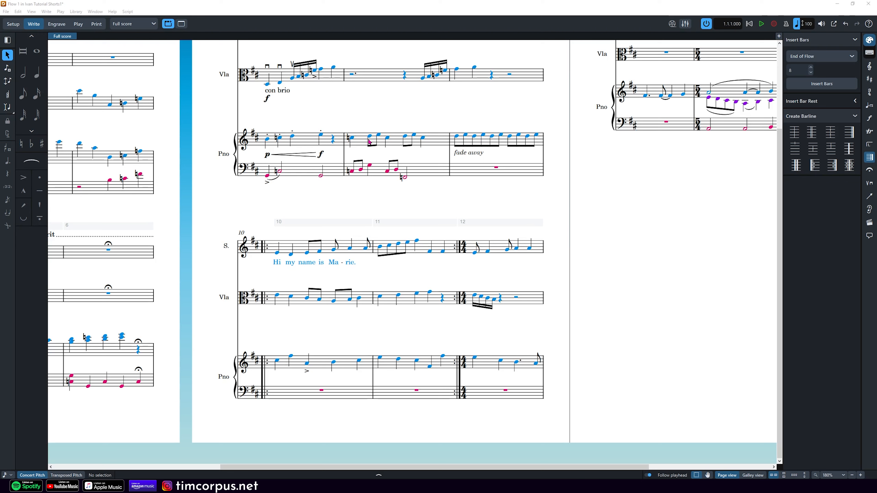
# Step: Add the soprano lyrics 'am' and 'ha-ppy' in bar 11, extending 'ha' over the next note
pyautogui.click(368, 249)
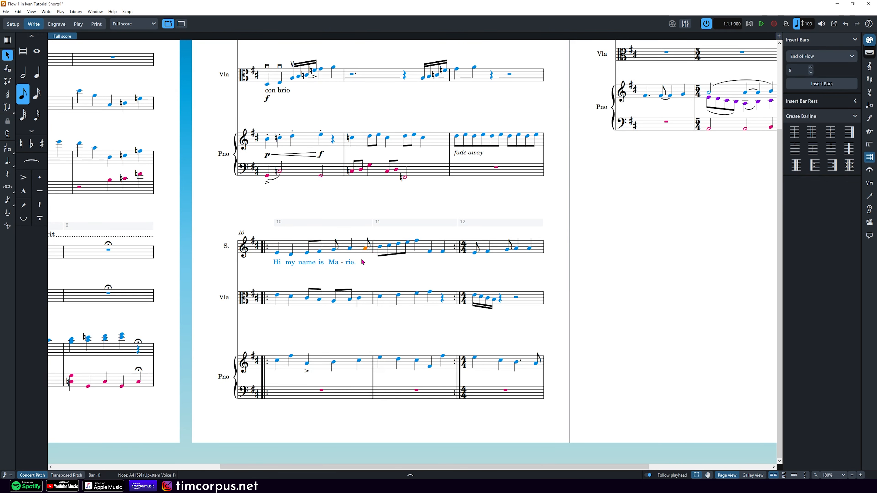
pyautogui.hotkey('shift', 'l')
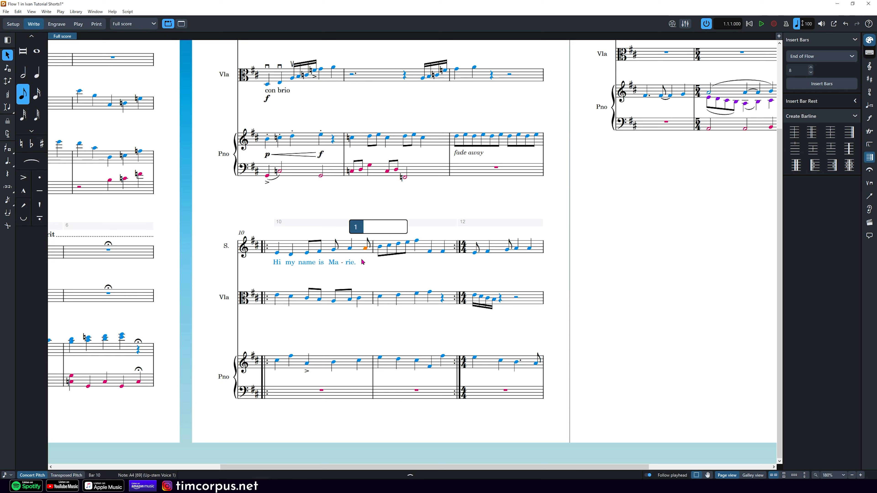
pyautogui.press('space')
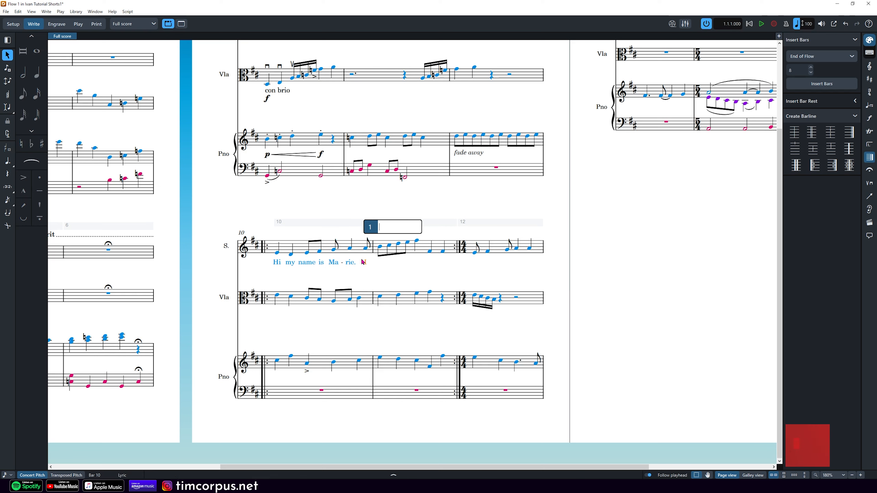
pyautogui.write('am')
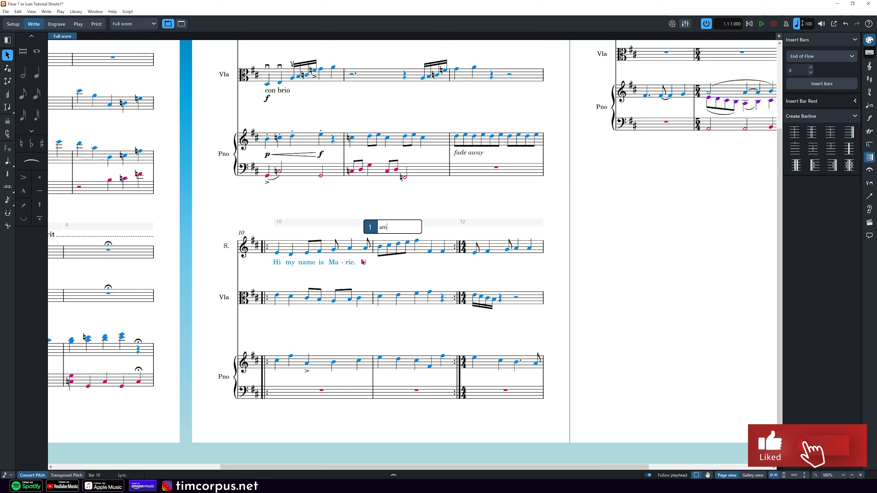
pyautogui.press('space')
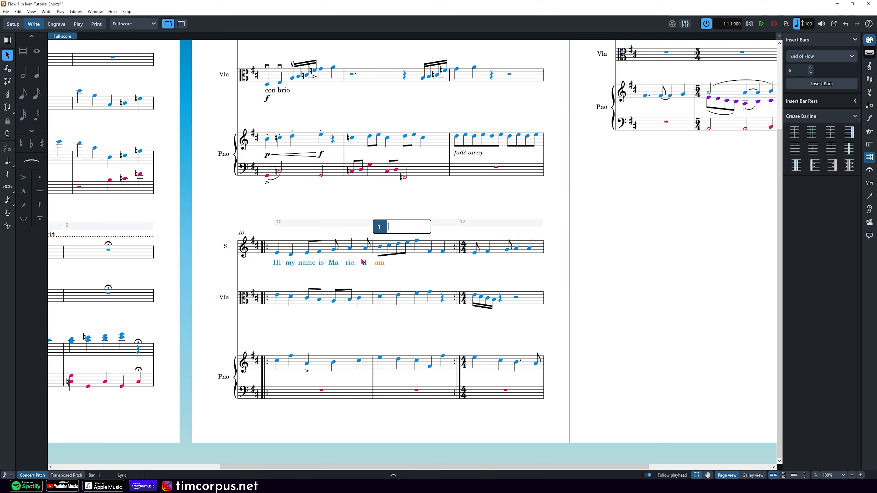
pyautogui.write('ha')
pyautogui.press('space')
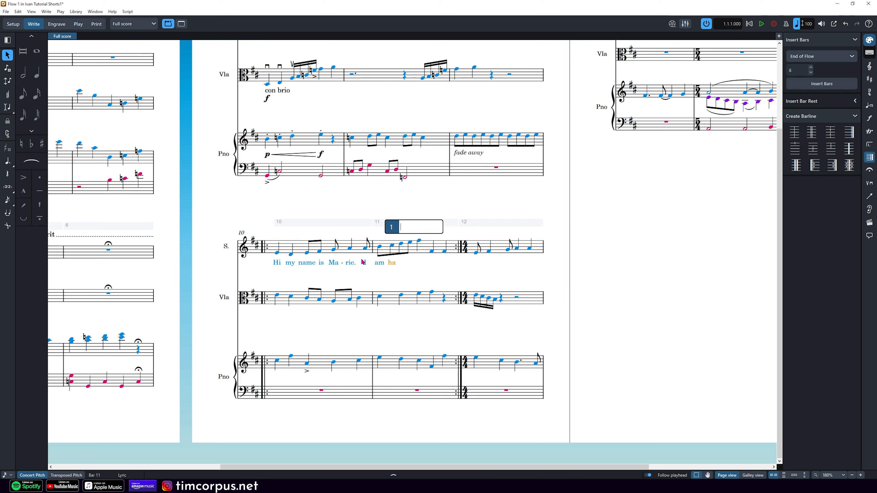
pyautogui.press('space')
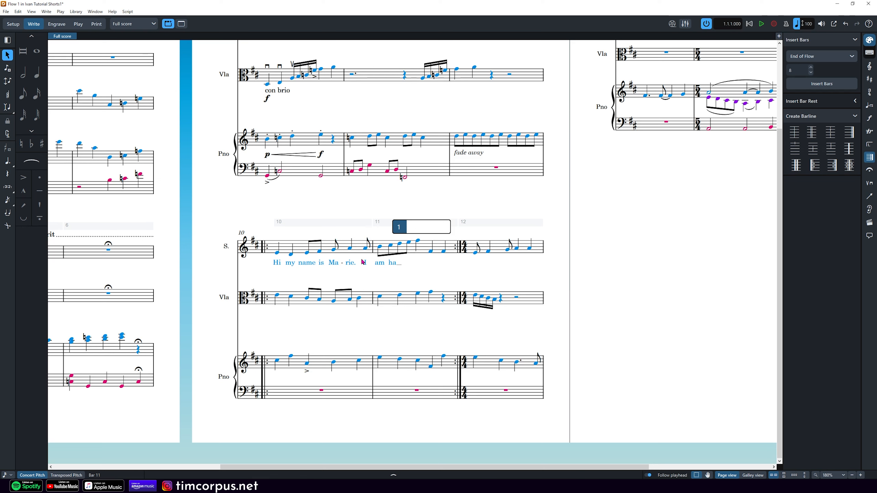
pyautogui.write('ppy')
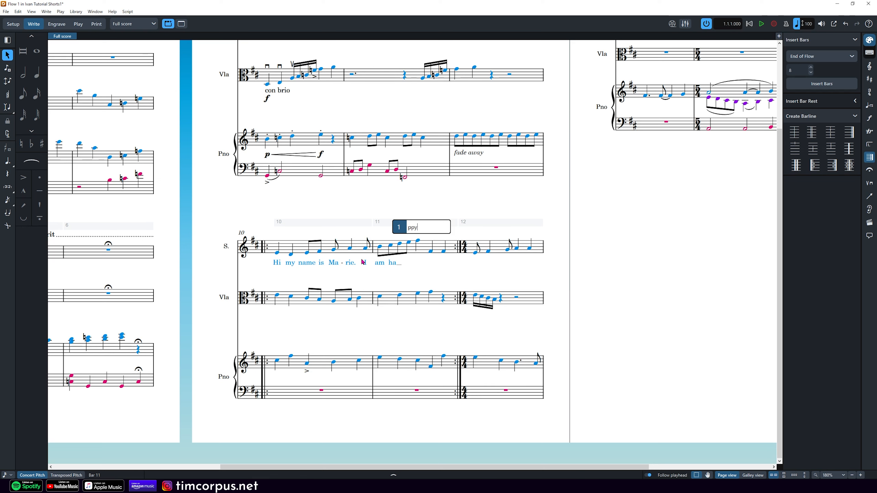
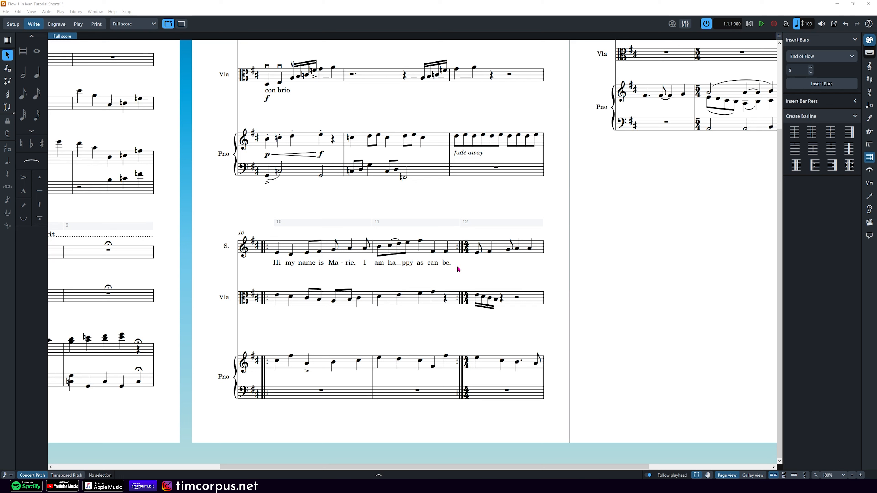
# Step: Select the first soprano note in bar 10
pyautogui.click(279, 253)
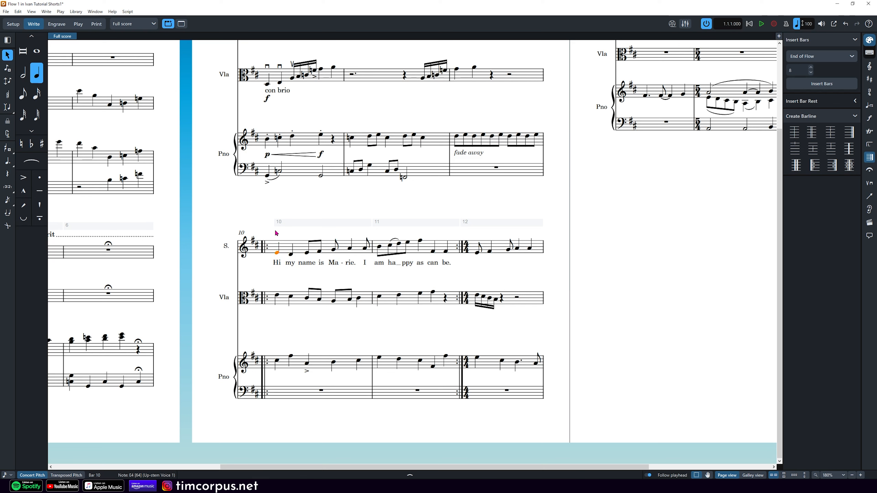
# Step: Enter the line-2 lyrics 'Hi my name is Jo-ey. I am ha-ppy as can be.' under the soprano
pyautogui.hotkey('shift', 'l')
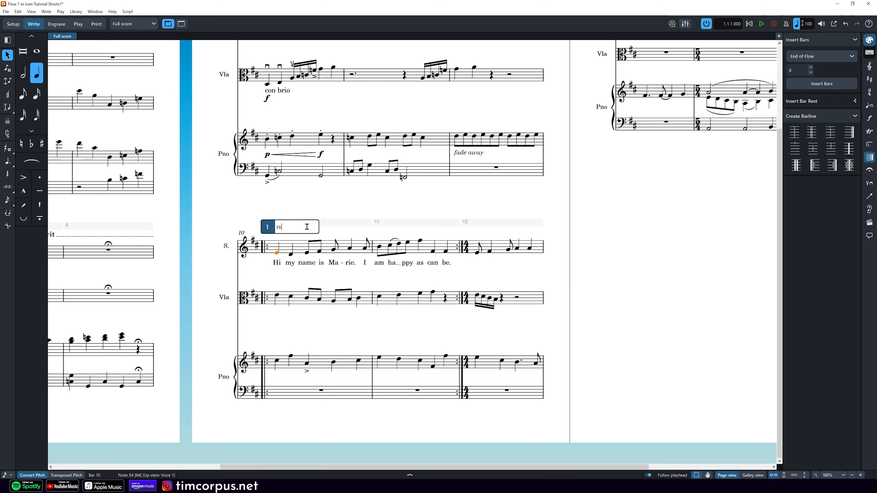
pyautogui.press('Down')
pyautogui.write('Hi my name is ')
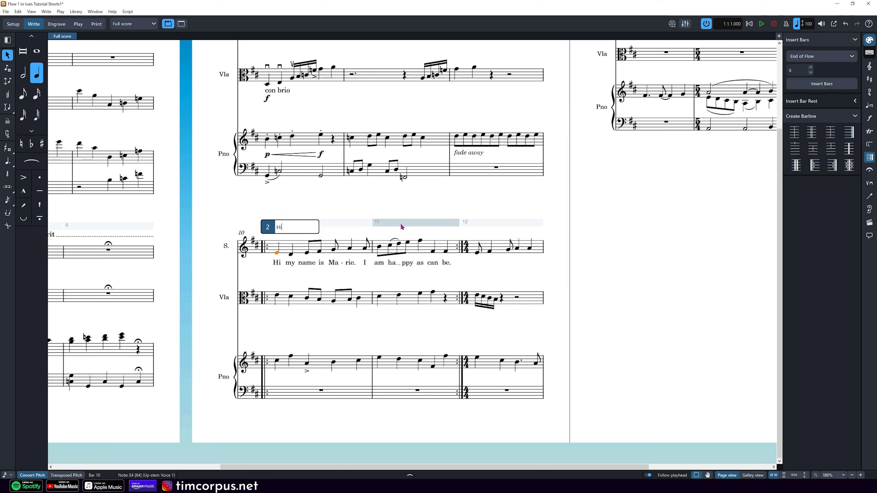
pyautogui.write('Jo')
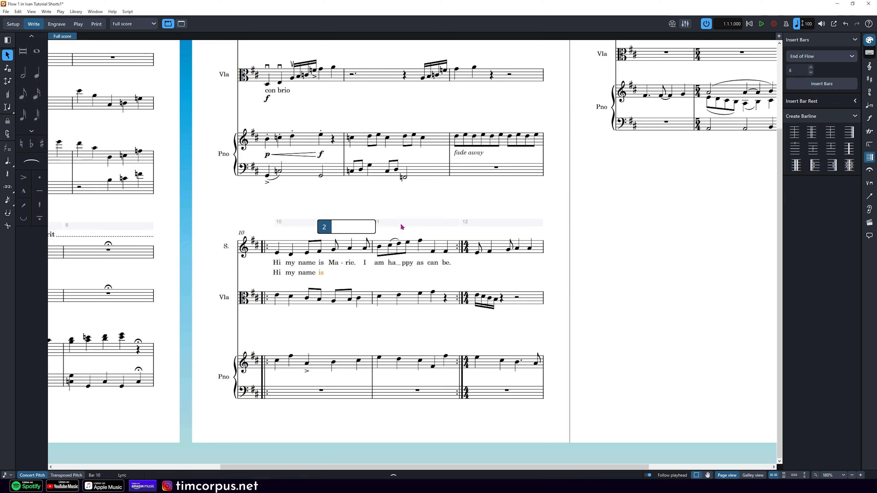
pyautogui.write('-ey. I am ha ')
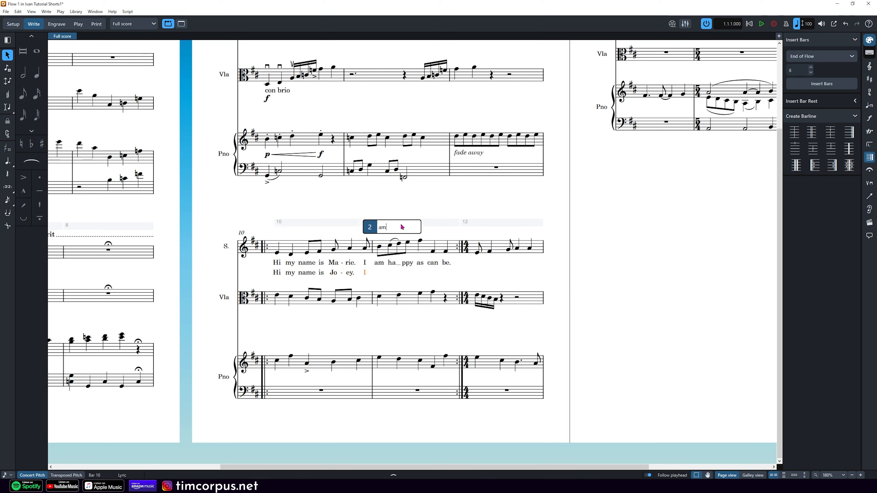
pyautogui.write('ppy as can be.')
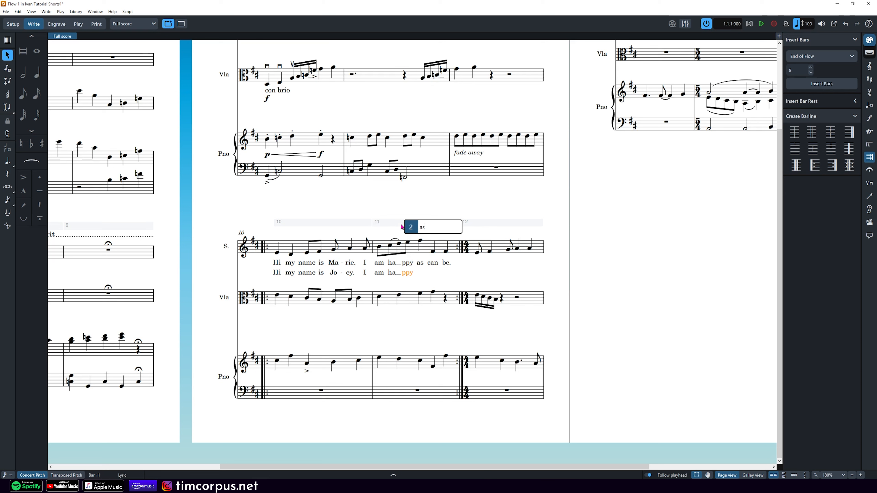
pyautogui.press('Return')
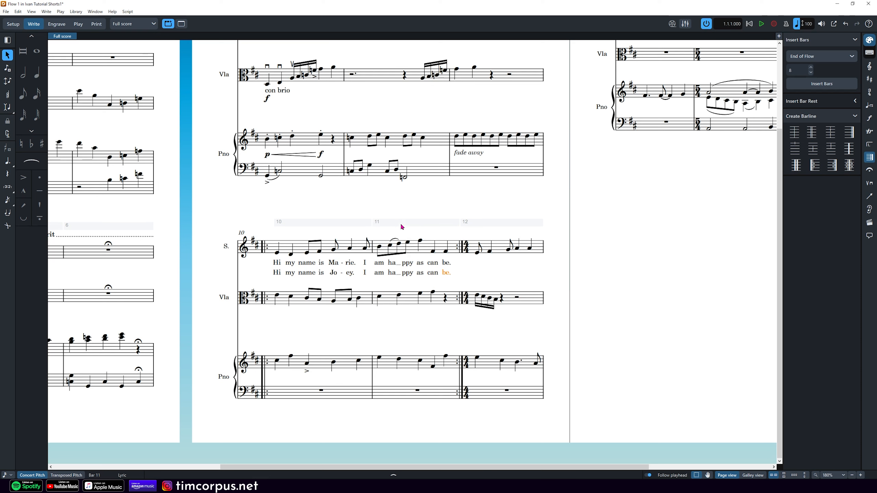
pyautogui.press('Escape')
# Step: Show verse numbers 1. and 2. before 'Hi' in the first and second lyric lines
pyautogui.click(278, 263)
pyautogui.click(293, 478)
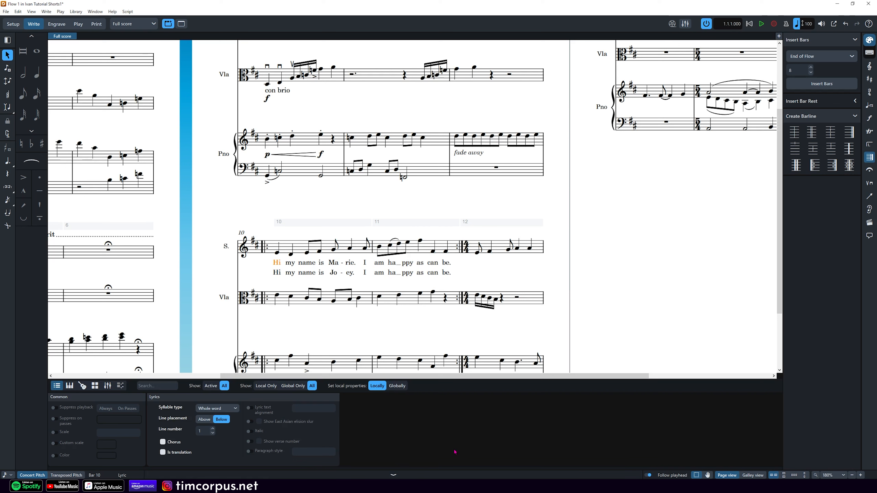
pyautogui.click(249, 442)
pyautogui.click(259, 441)
pyautogui.click(278, 273)
pyautogui.click(249, 442)
pyautogui.click(259, 443)
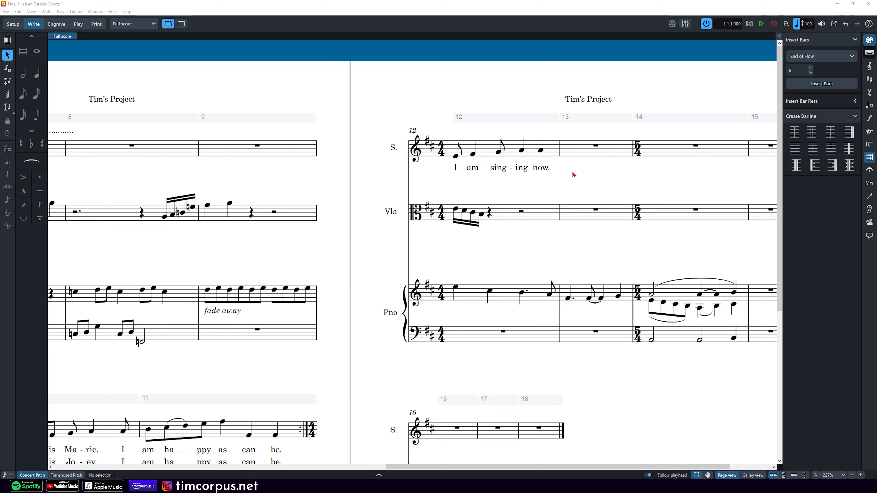
# Step: Mark the bar 12 lyrics 'I am sing-ing now.' as italic chorus lyrics
pyautogui.moveTo(585, 187); pyautogui.dragTo(446, 163)
pyautogui.click(456, 169)
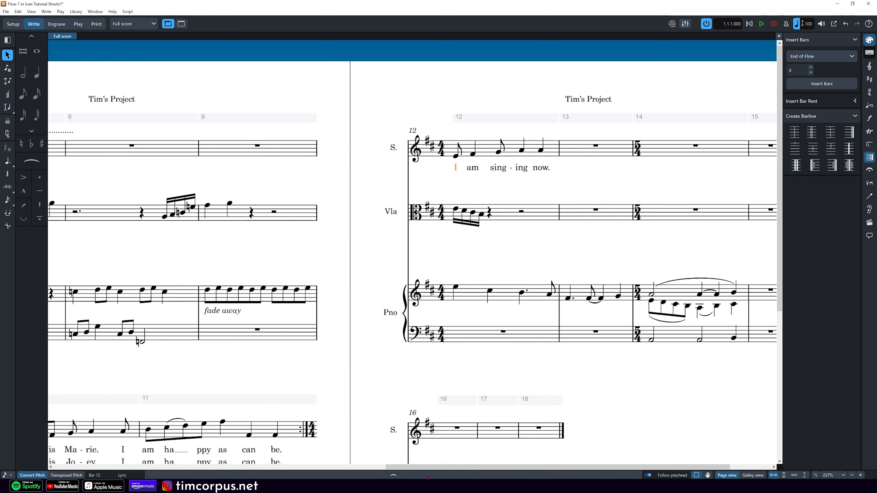
pyautogui.click(394, 476)
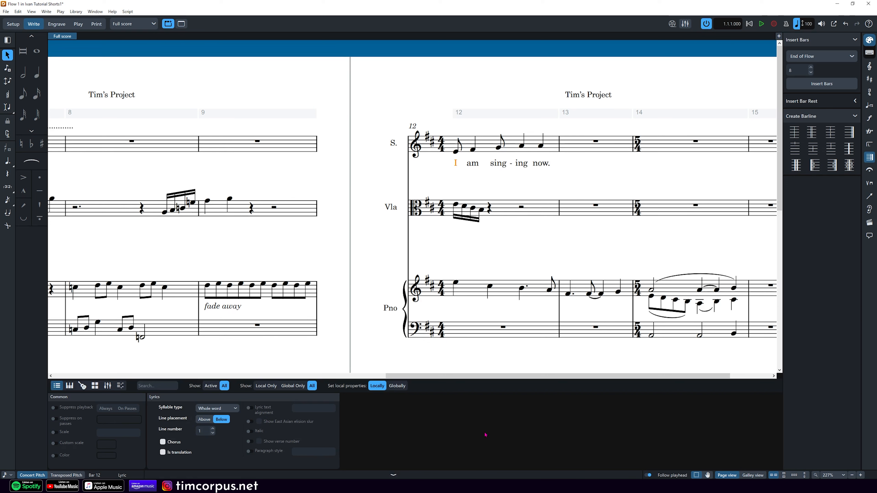
pyautogui.click(171, 444)
pyautogui.click(469, 166)
pyautogui.click(497, 163)
pyautogui.press('Right')
pyautogui.press('Right')
pyautogui.click(162, 442)
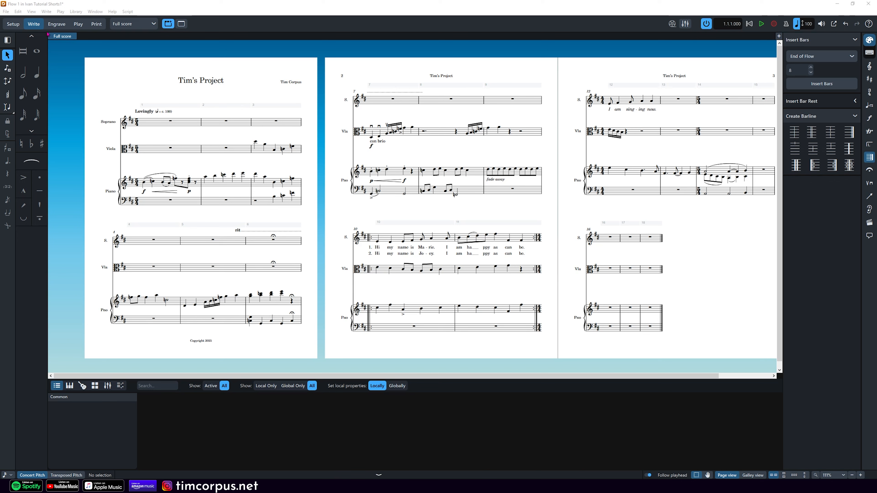
# Step: Set the Project Info publisher to '2nd Edition', leave the lyricist blank, and apply
pyautogui.click(6, 12)
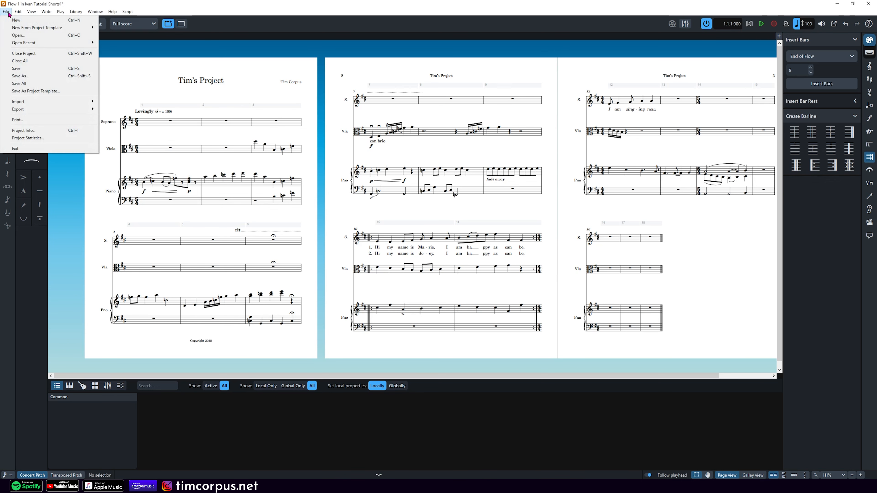
pyautogui.click(20, 130)
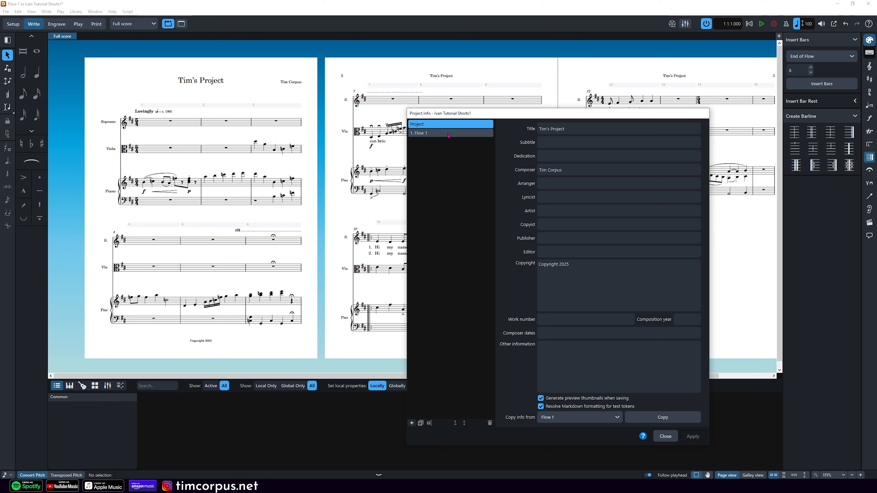
pyautogui.click(553, 237)
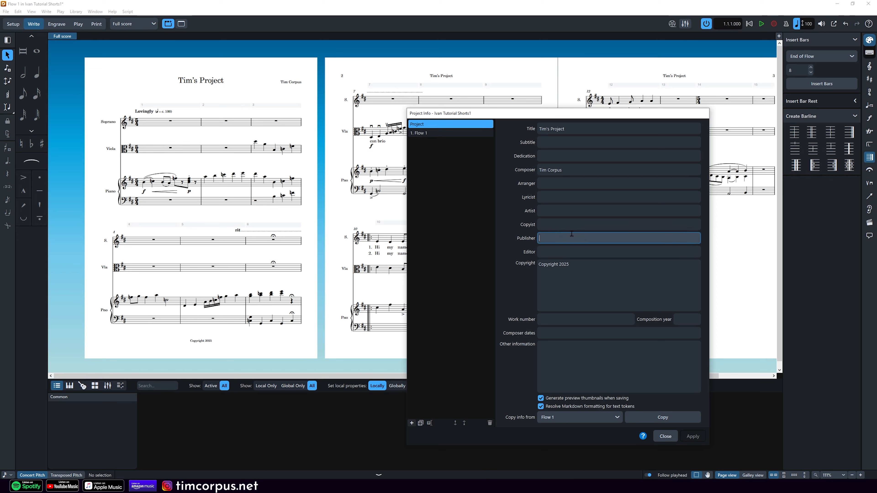
pyautogui.write('2nd Edition')
pyautogui.click(599, 200)
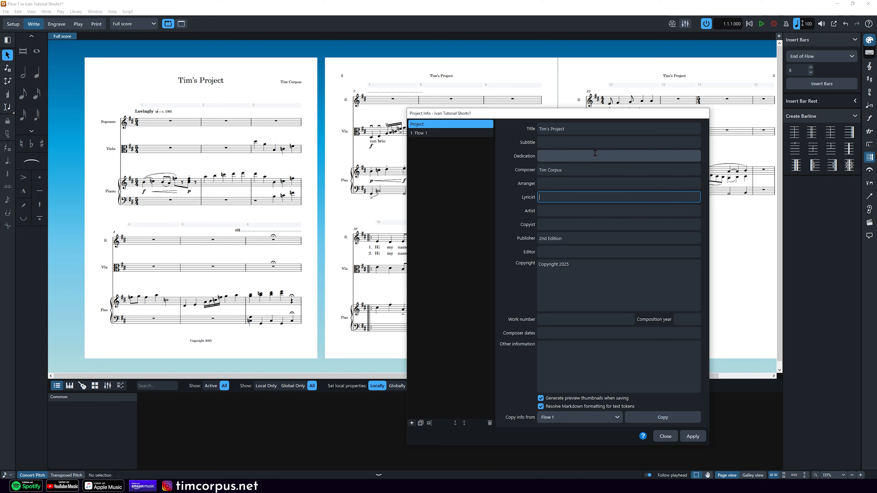
pyautogui.click(600, 245)
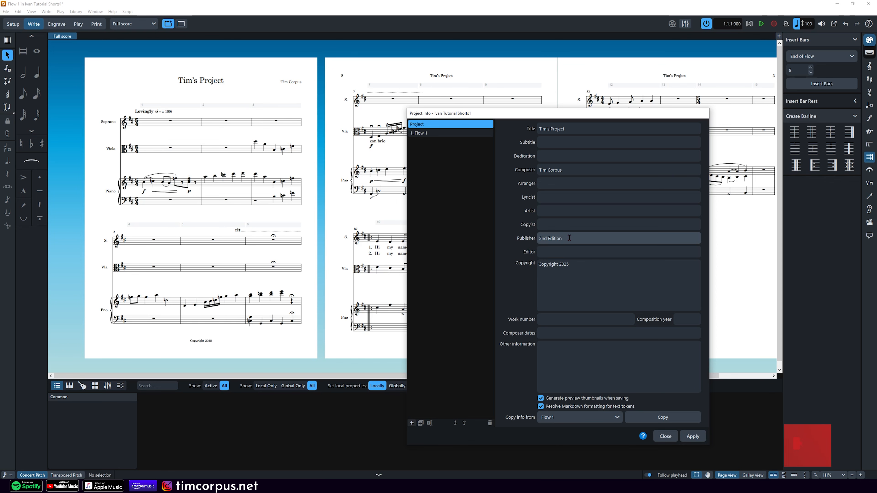
pyautogui.click(694, 436)
pyautogui.click(663, 436)
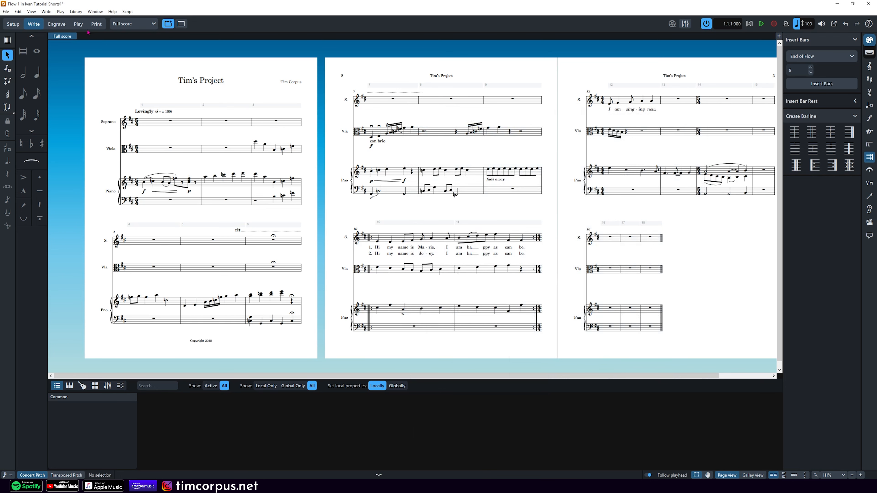
# Step: In Engrave mode, zoom to page 1 and exit the title frame so it reads Tim's Project
pyautogui.click(56, 24)
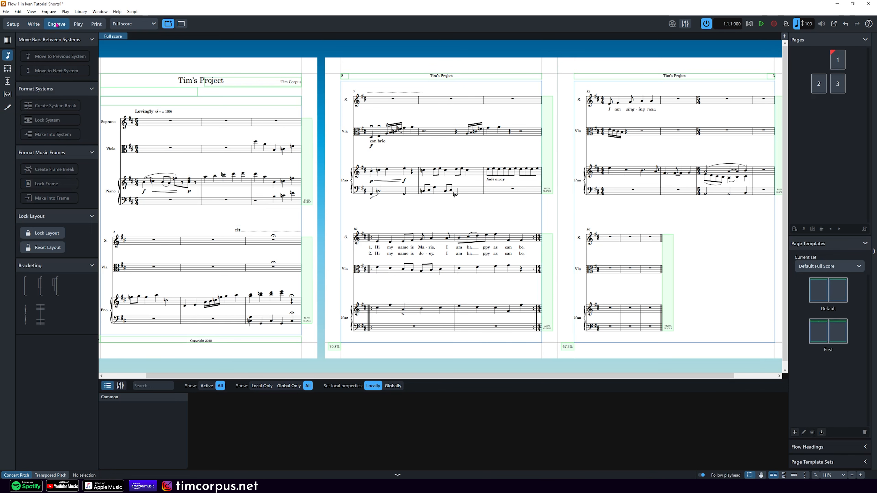
pyautogui.click(7, 68)
pyautogui.hscroll(-2, 242, 68)
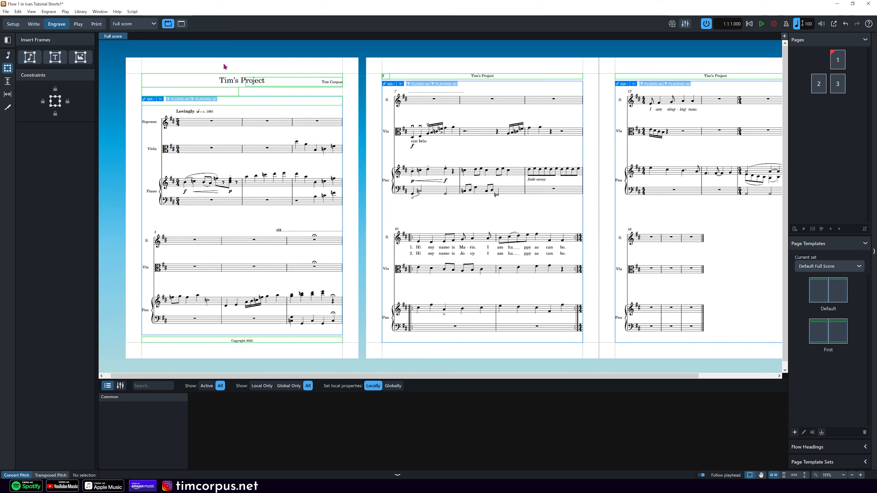
pyautogui.press('z')
pyautogui.press('z')
pyautogui.scroll(4, 218, 167)
pyautogui.hscroll(-7, 218, 167)
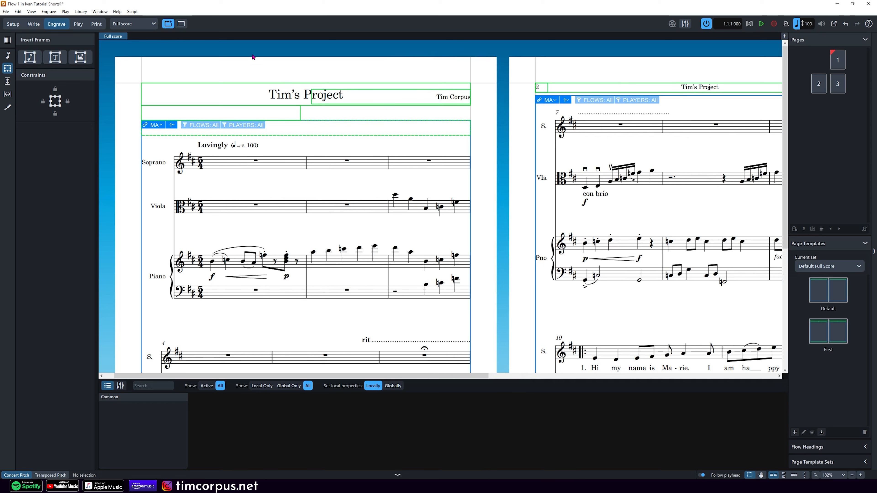
pyautogui.click(280, 89)
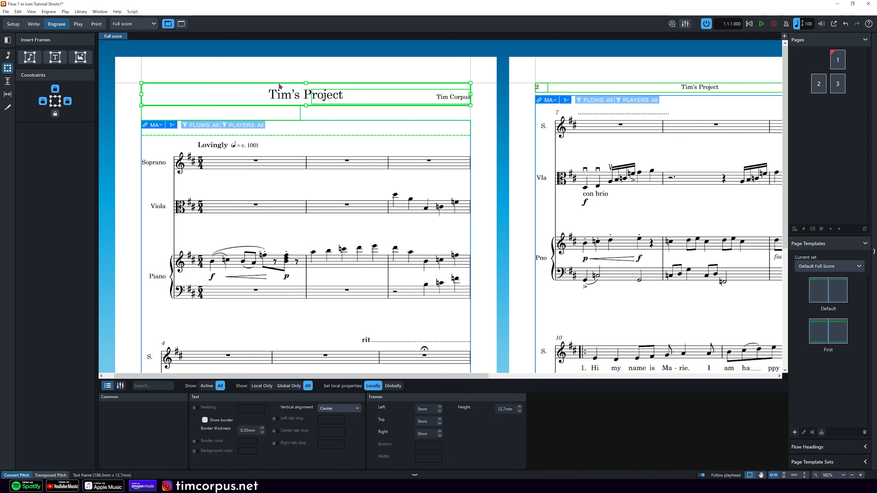
pyautogui.doubleClick(265, 95)
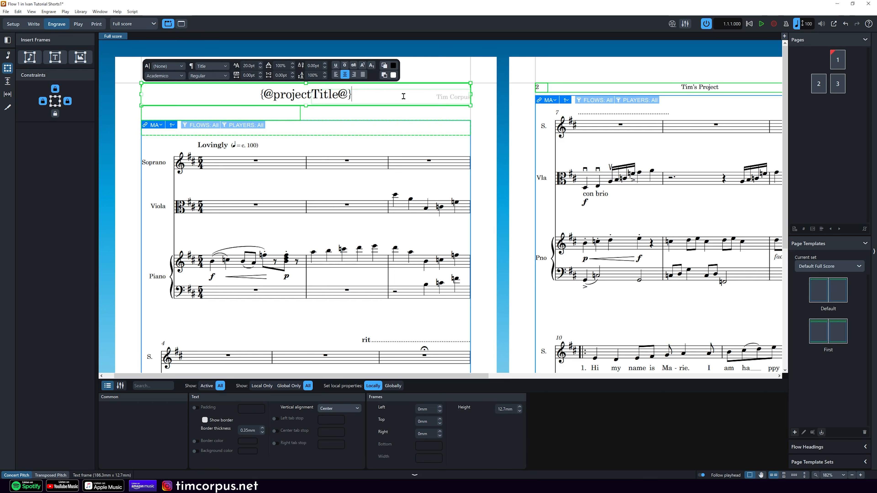
pyautogui.press('Escape')
pyautogui.press('Escape')
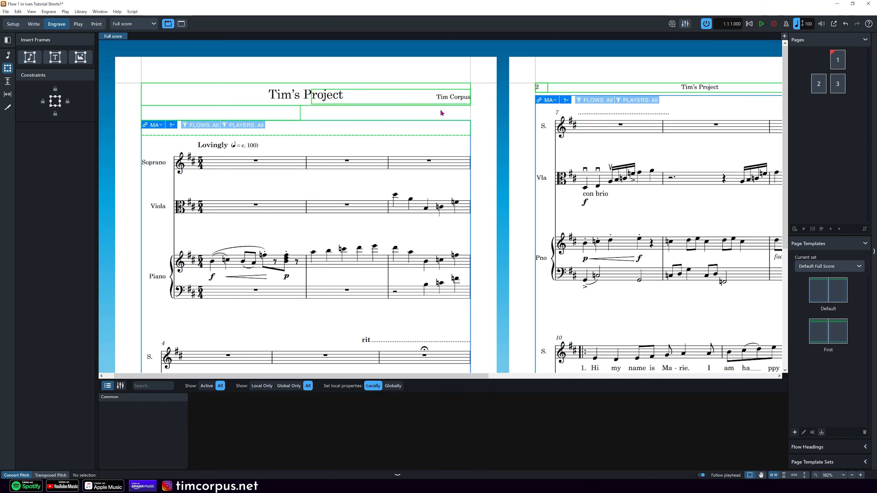
# Step: Open the composer frame beside the title for editing and leave it unchanged
pyautogui.click(454, 93)
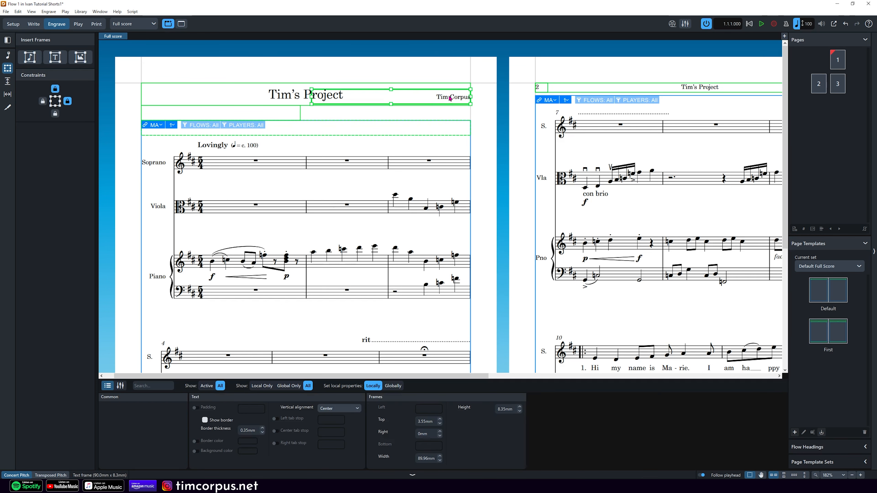
pyautogui.doubleClick(424, 99)
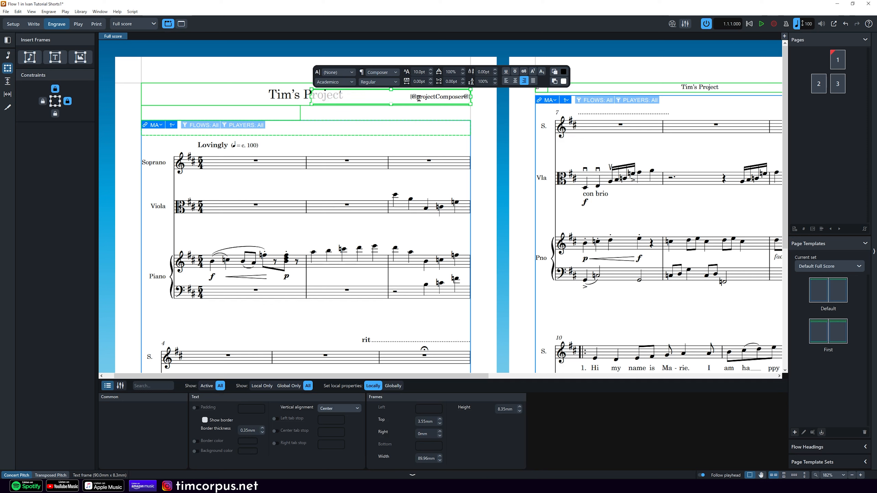
pyautogui.click(441, 119)
pyautogui.click(441, 119)
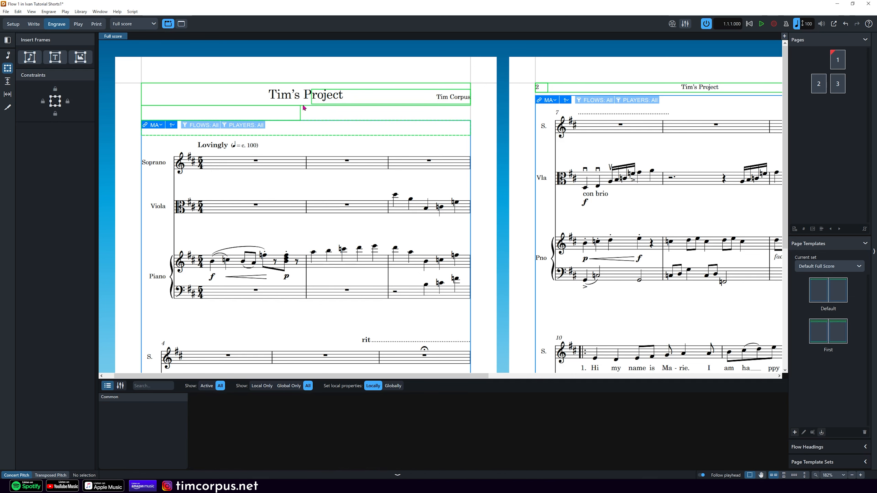
# Step: Replace the lyricist token in the frame below the title with the Project Info Publisher token
pyautogui.doubleClick(247, 113)
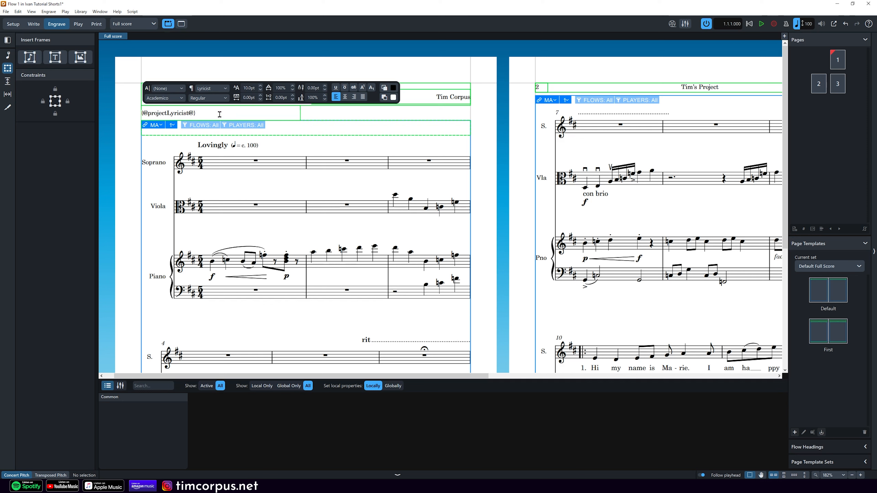
pyautogui.moveTo(206, 113); pyautogui.dragTo(138, 113)
pyautogui.press('Delete')
pyautogui.rightClick(173, 112)
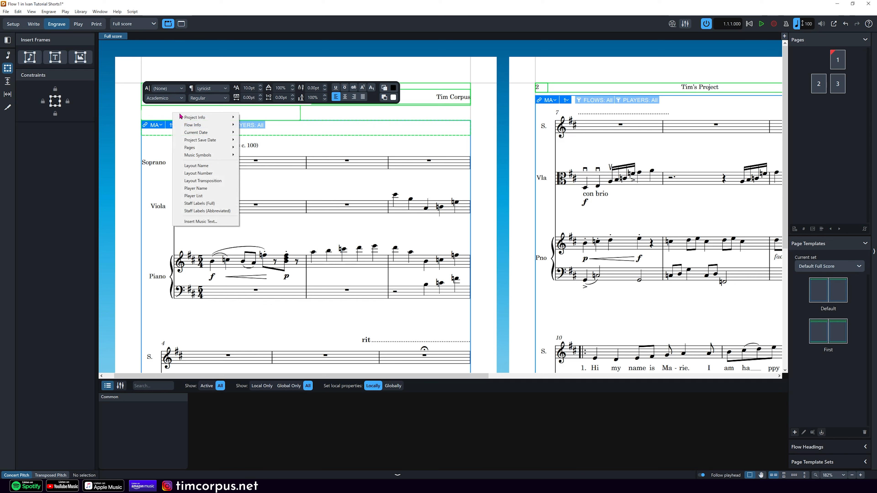
pyautogui.moveTo(212, 119)
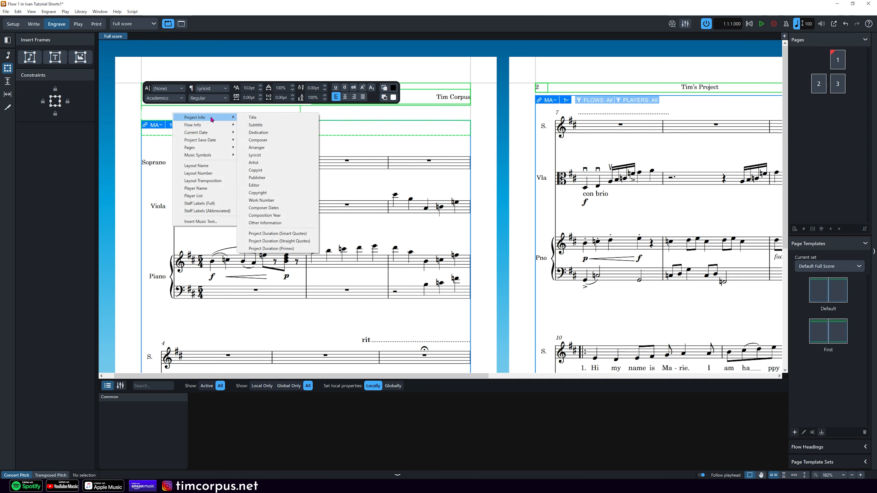
pyautogui.click(284, 177)
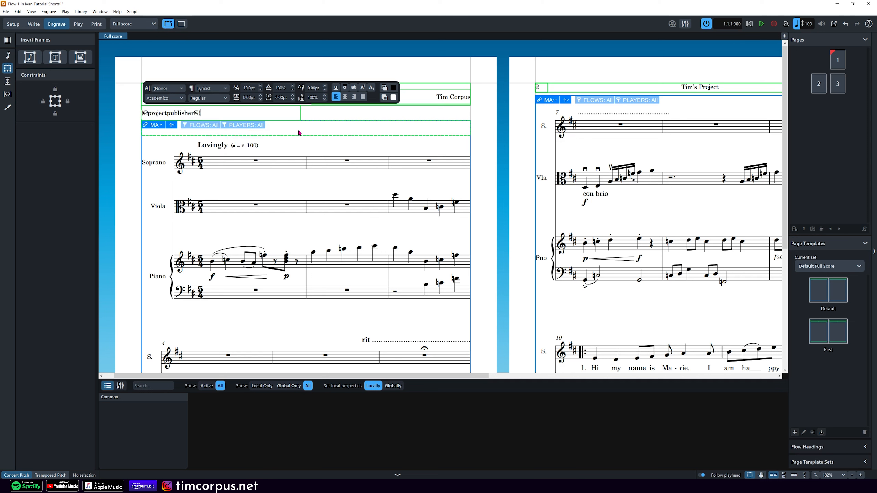
pyautogui.press('Escape')
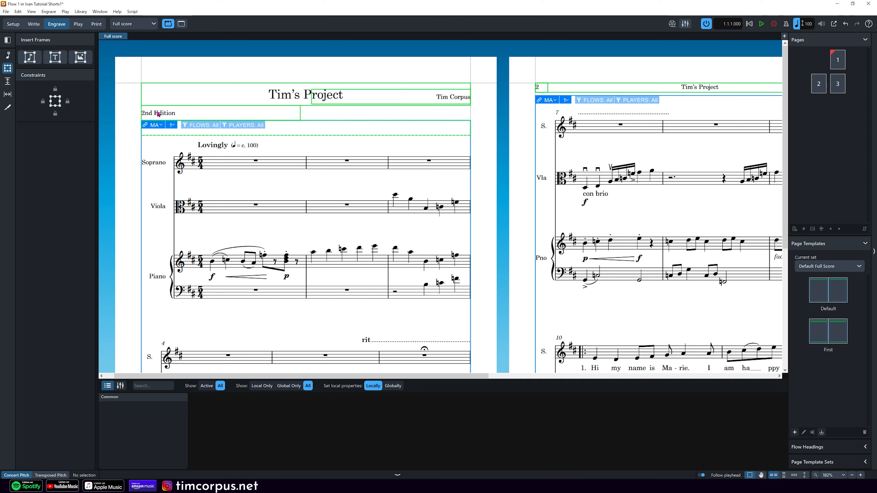
# Step: Add the Player Name token after the publisher in the header frame, separating the two tokens
pyautogui.doubleClick(204, 112)
pyautogui.rightClick(225, 111)
pyautogui.moveTo(266, 115)
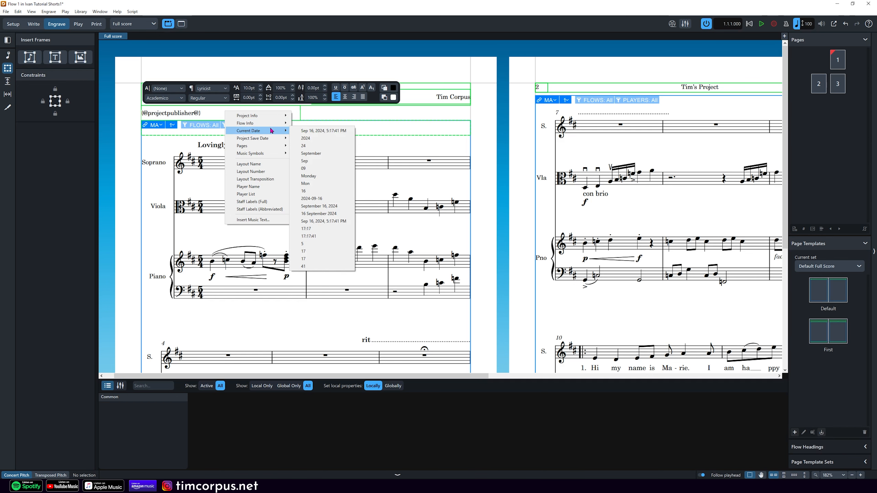
pyautogui.moveTo(275, 149)
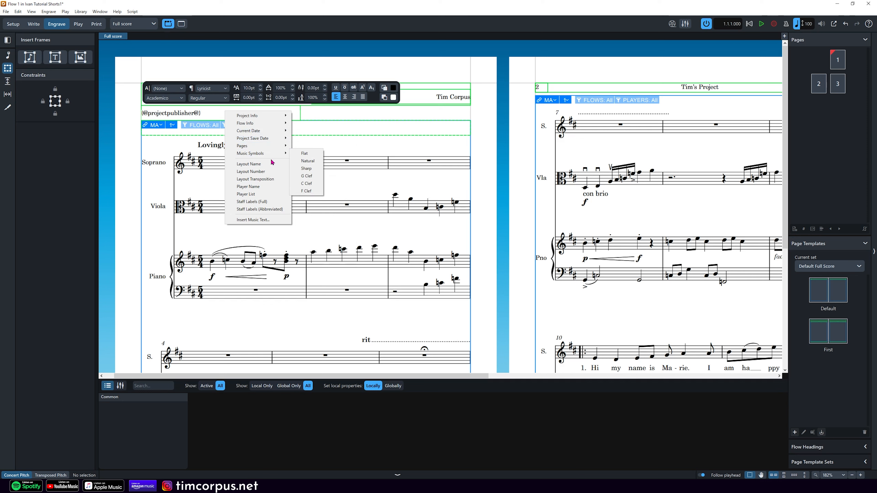
pyautogui.click(276, 189)
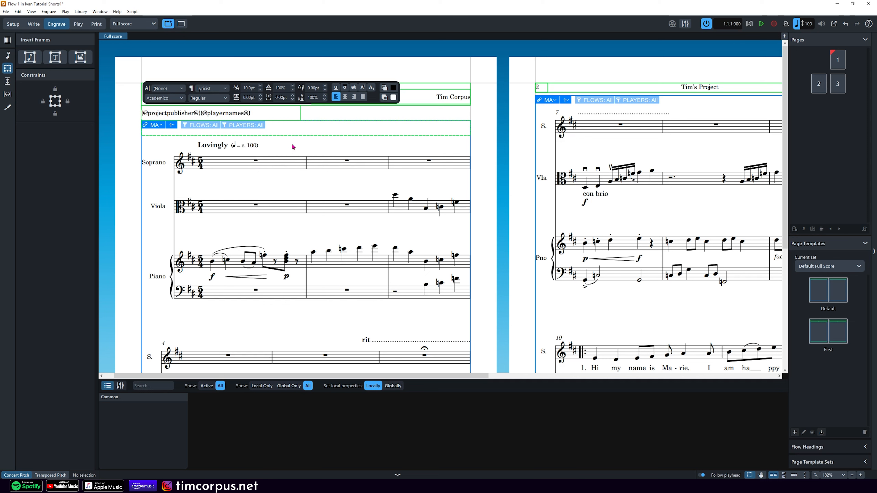
pyautogui.press('Escape')
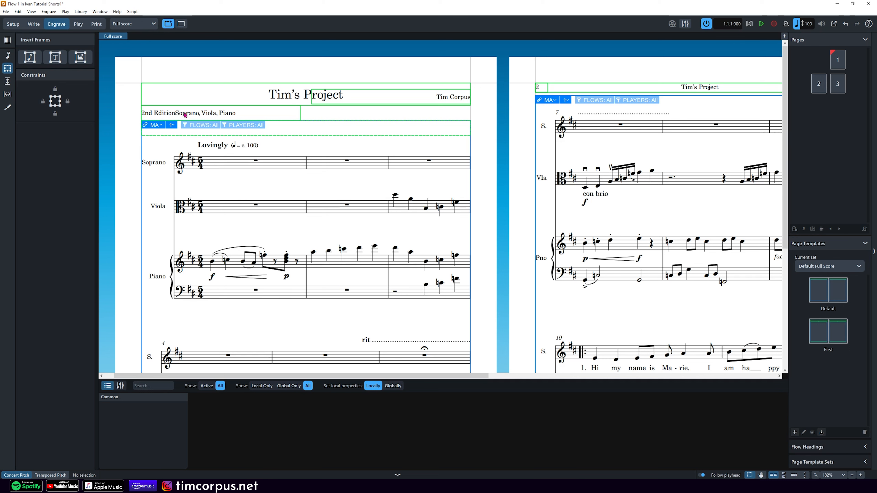
pyautogui.doubleClick(261, 116)
pyautogui.click(201, 113)
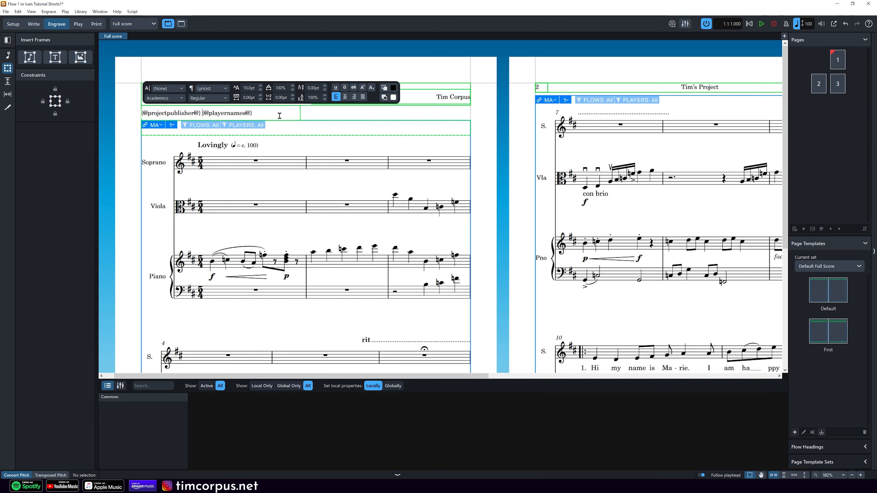
pyautogui.press('Escape')
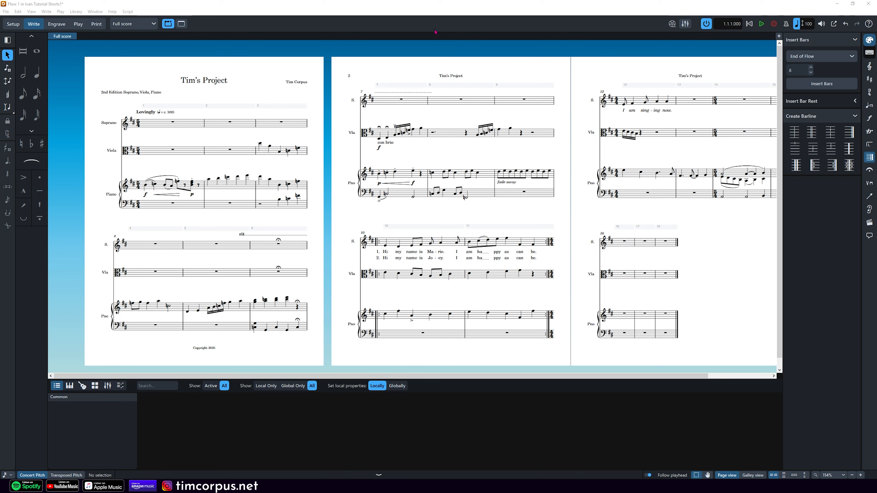
# Step: In Engrave mode, open the full score's Layout Options at Page Setup
pyautogui.click(57, 24)
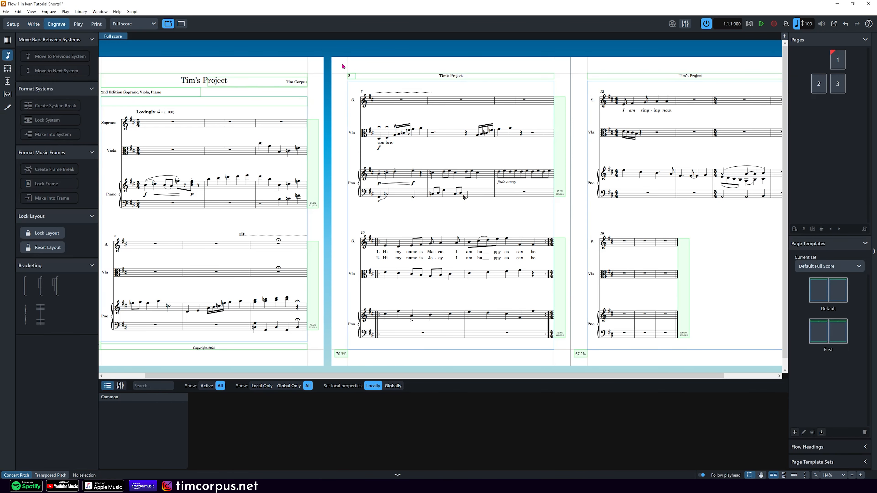
pyautogui.hscroll(-1, 341, 63)
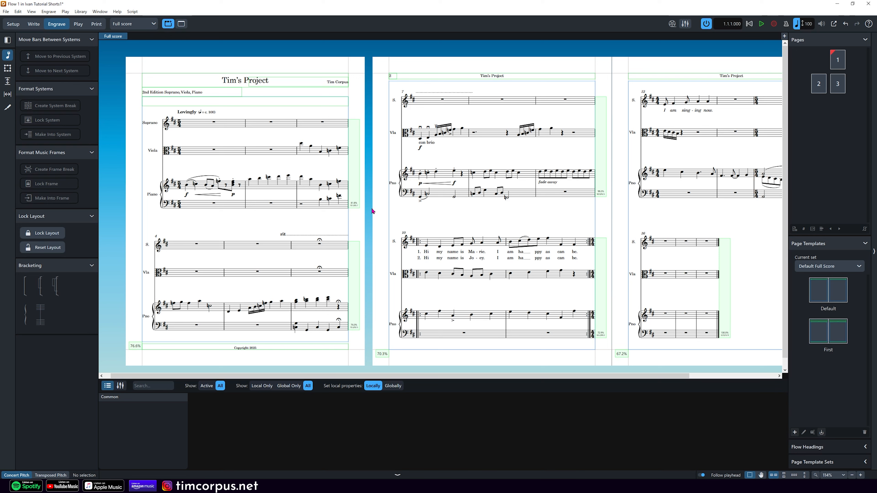
pyautogui.click(80, 11)
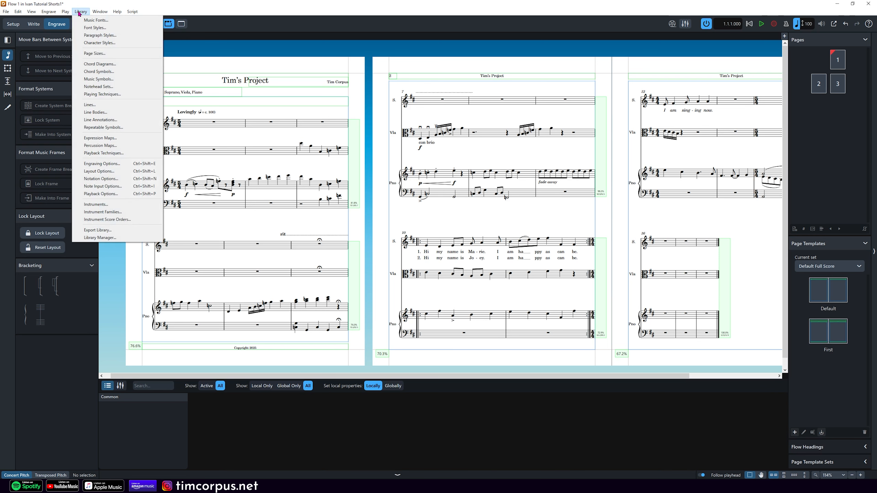
pyautogui.click(111, 170)
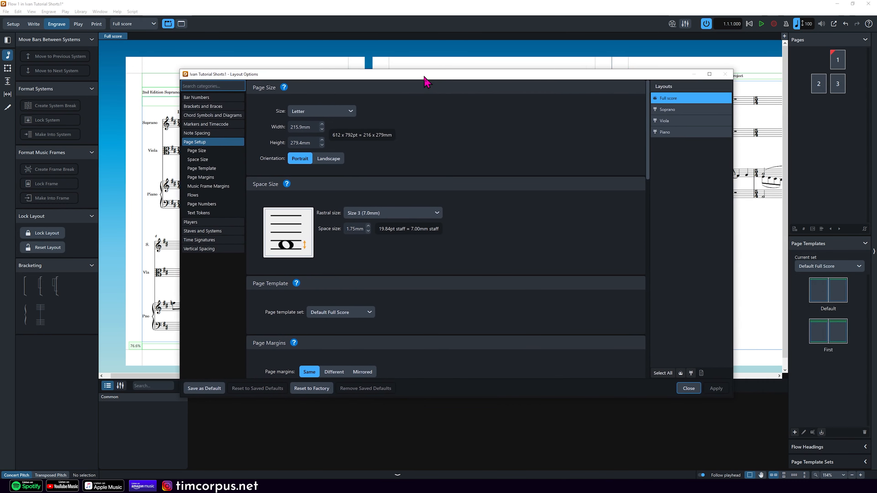
pyautogui.scroll(-5, 402, 136)
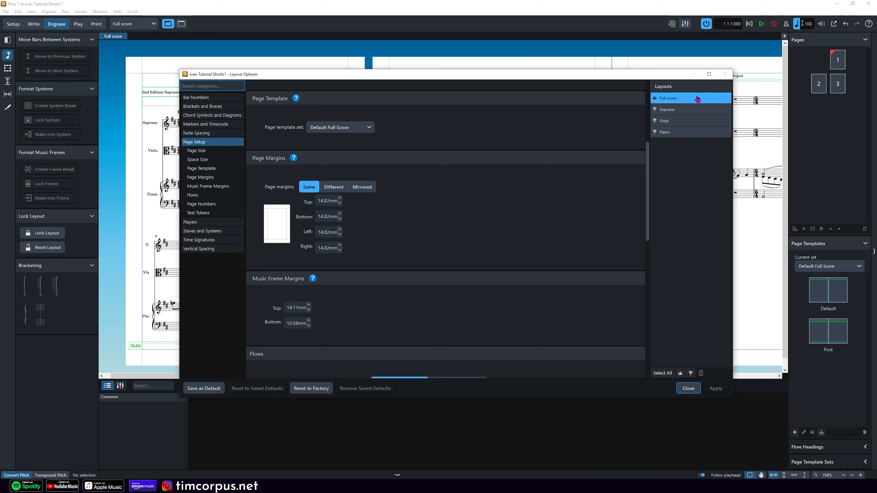
# Step: Reduce the top and bottom page margins from 14.82mm to 12.82mm
pyautogui.click(321, 201)
pyautogui.press('Delete')
pyautogui.write('2')
pyautogui.click(321, 217)
pyautogui.press('Delete')
pyautogui.write('2')
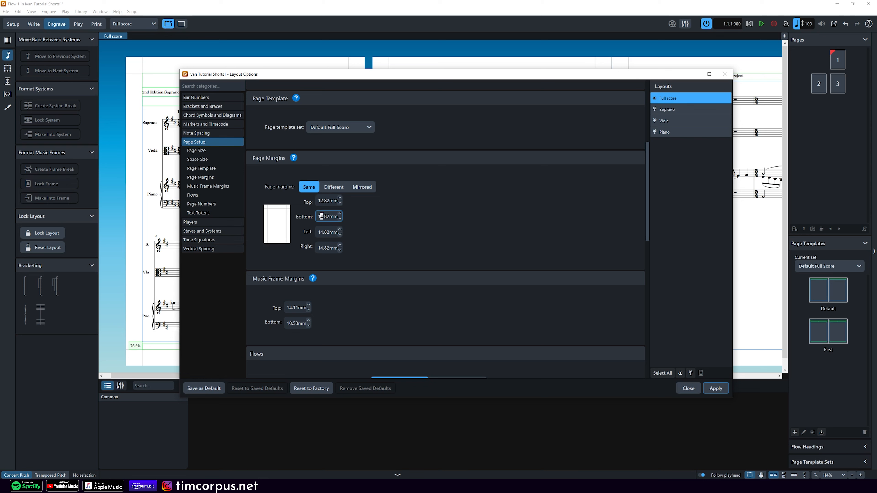
pyautogui.click(321, 231)
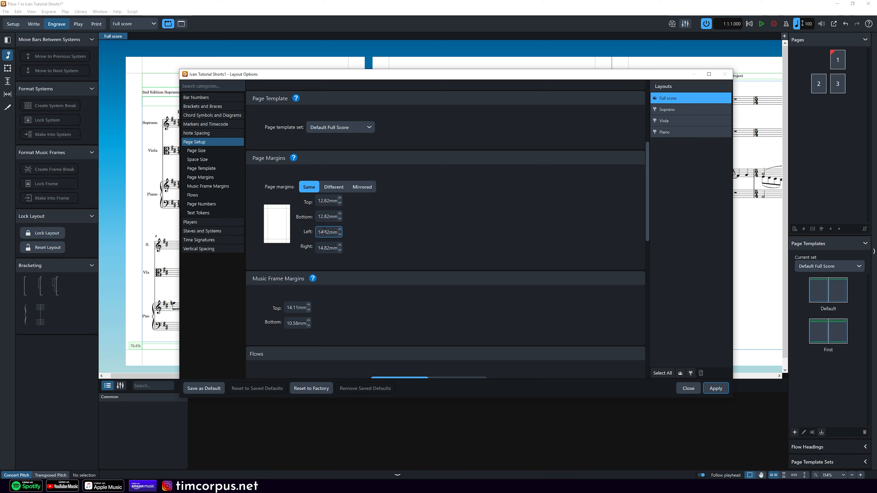